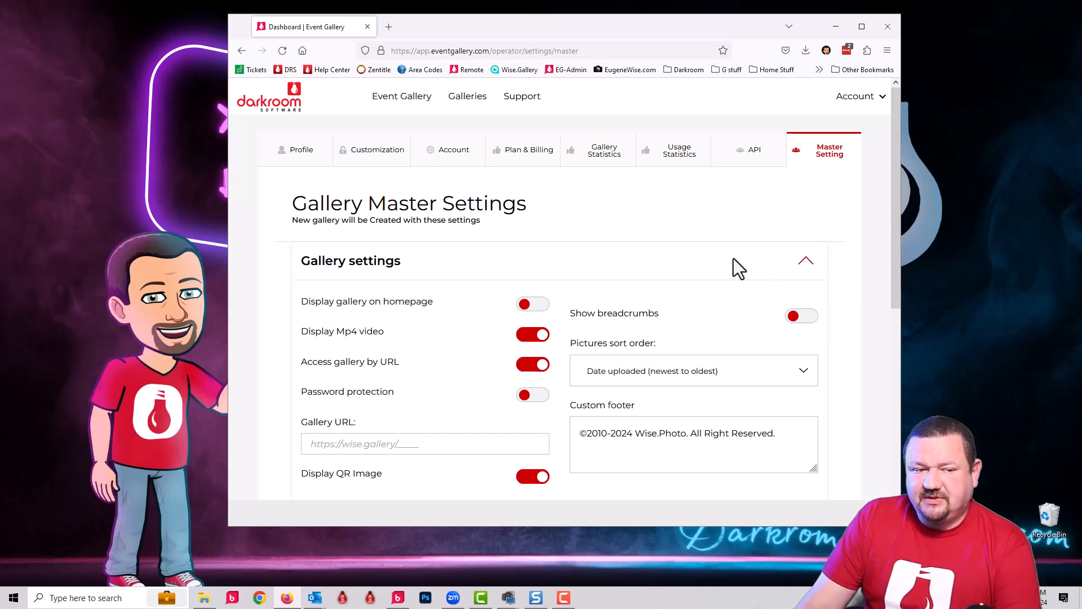
Step: Examine the gallery master settings, including the display and style options in the Microsite section
{"action": "scroll", "coordinate": [564, 257], "scroll_direction": "down", "scroll_amount": 1}
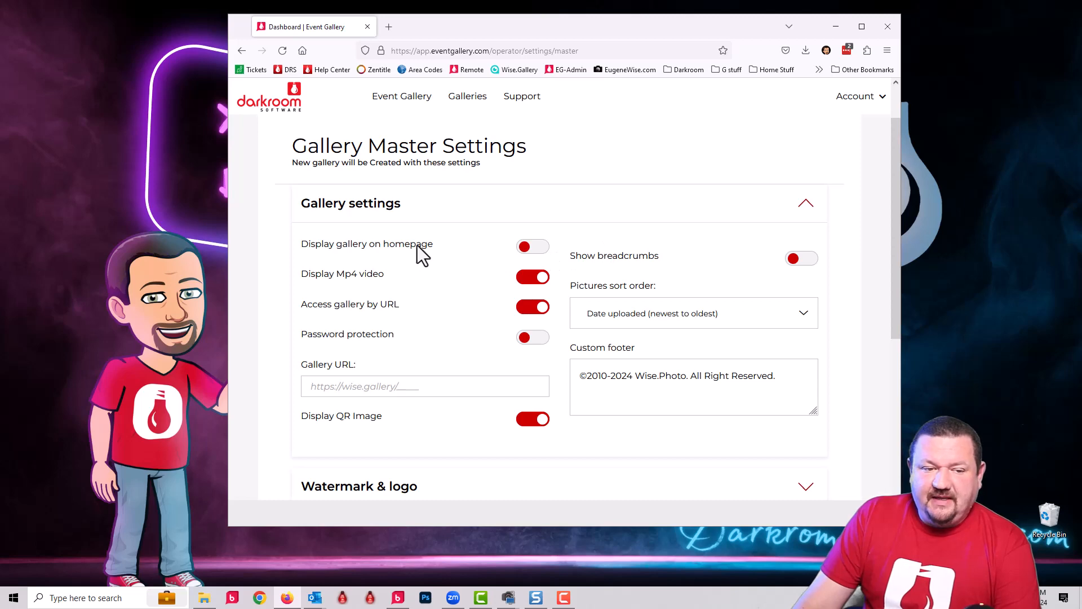
{"action": "scroll", "coordinate": [417, 248], "scroll_direction": "down", "scroll_amount": 3}
{"action": "scroll", "coordinate": [417, 245], "scroll_direction": "up", "scroll_amount": 1}
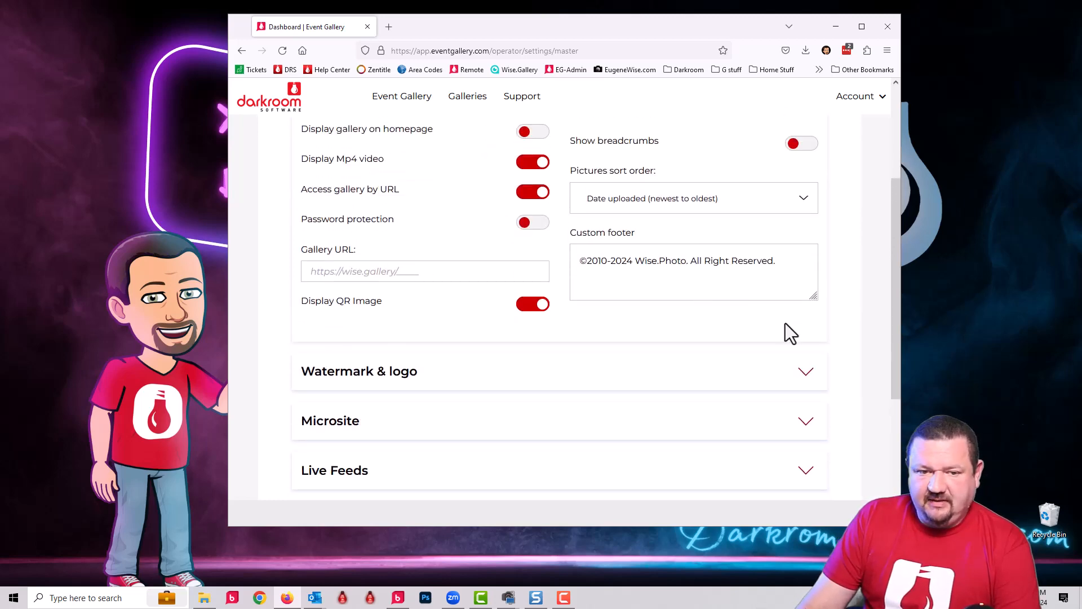
{"action": "scroll", "coordinate": [821, 336], "scroll_direction": "down", "scroll_amount": 2}
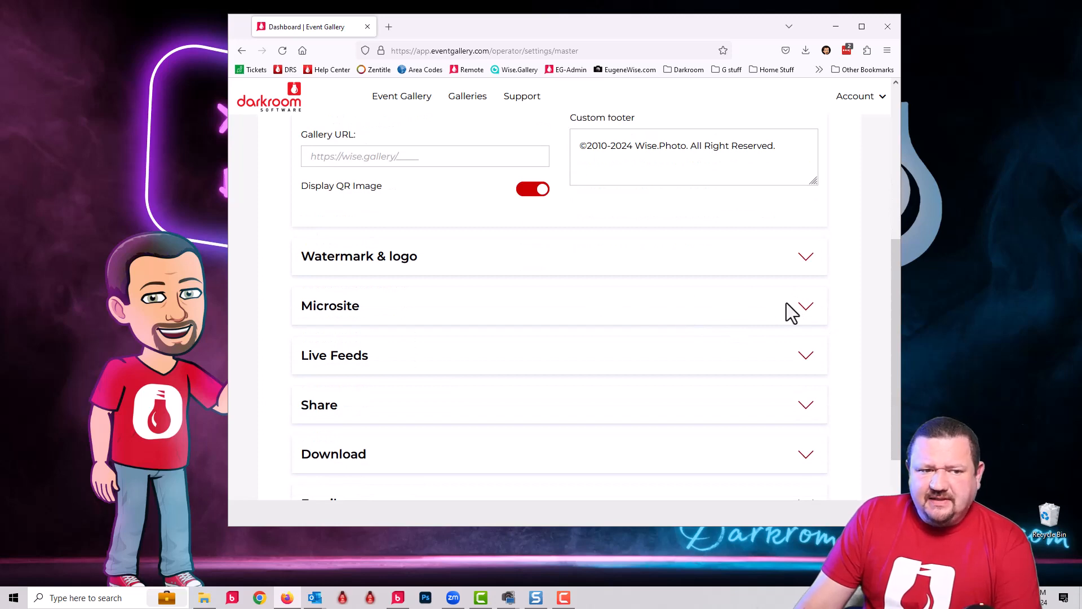
{"action": "left_click", "coordinate": [806, 305]}
{"action": "scroll", "coordinate": [620, 332], "scroll_direction": "down", "scroll_amount": 1}
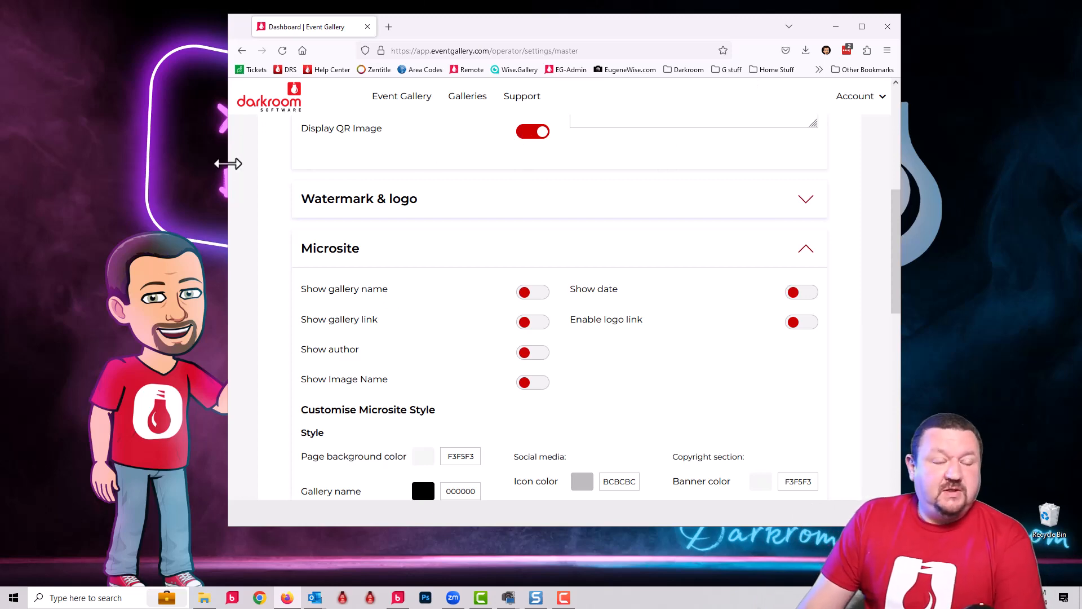
{"action": "scroll", "coordinate": [732, 246], "scroll_direction": "down", "scroll_amount": 8}
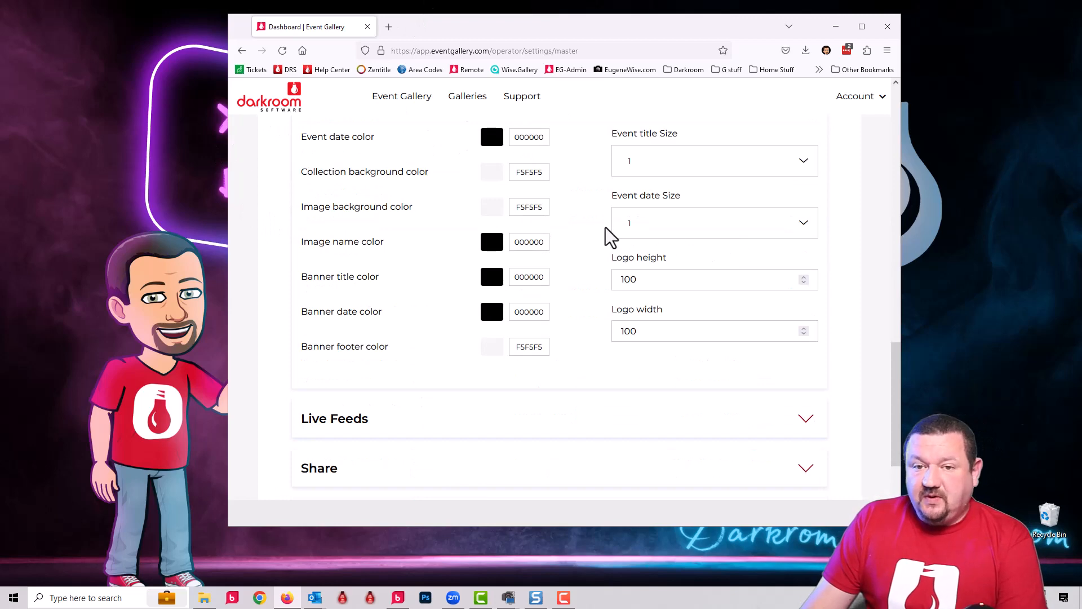
{"action": "scroll", "coordinate": [749, 226], "scroll_direction": "down", "scroll_amount": 3}
{"action": "scroll", "coordinate": [750, 227], "scroll_direction": "down", "scroll_amount": 1}
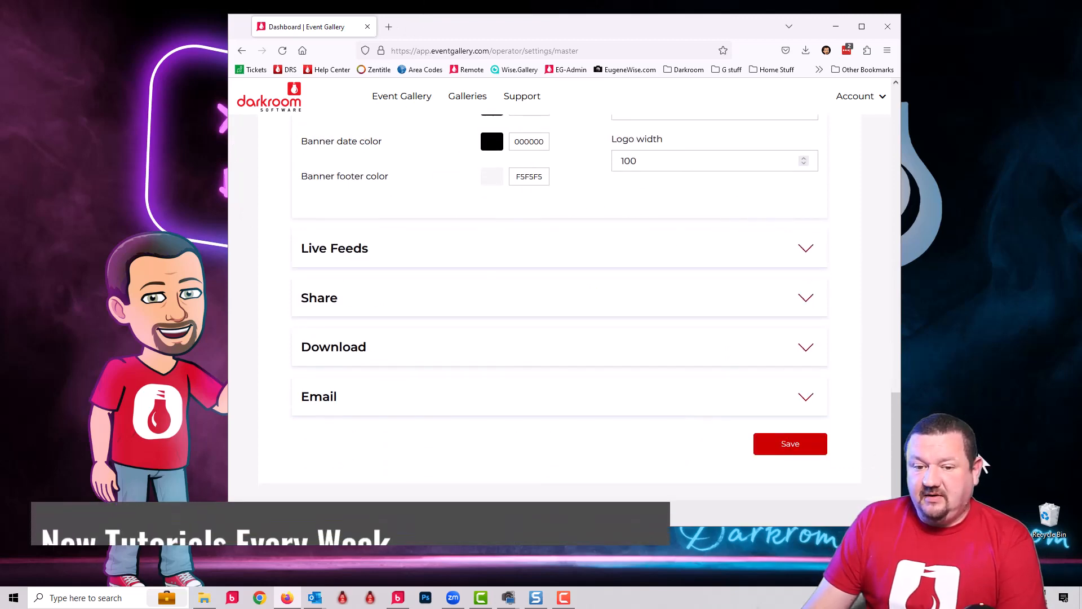
Step: Minimize the browser and switch to Darkroom Booth to view the Sample Private Gallery event's output settings
{"action": "left_click", "coordinate": [836, 27]}
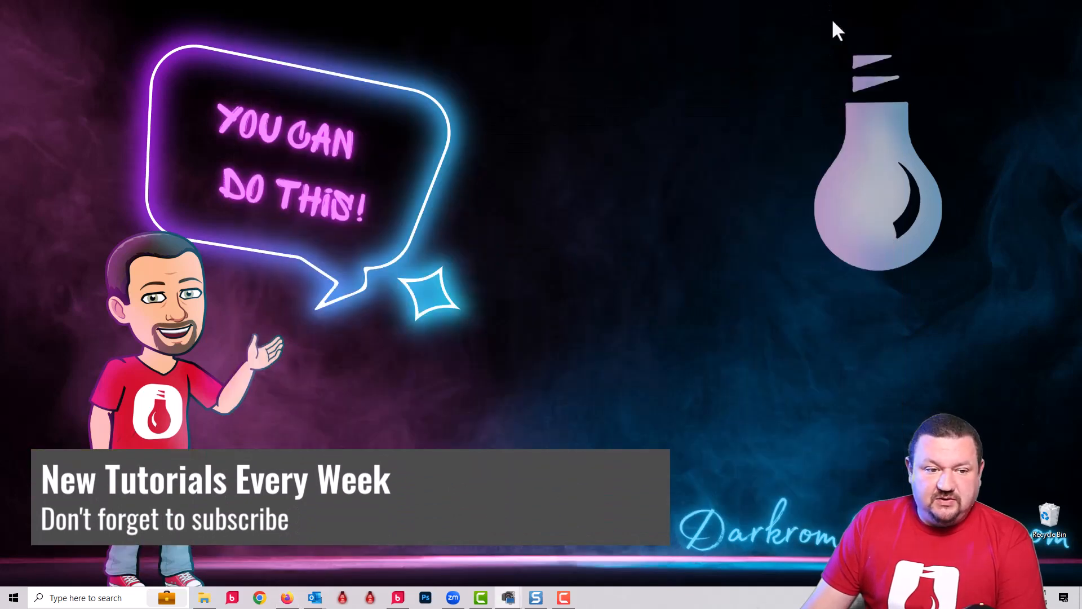
{"action": "left_click", "coordinate": [402, 600]}
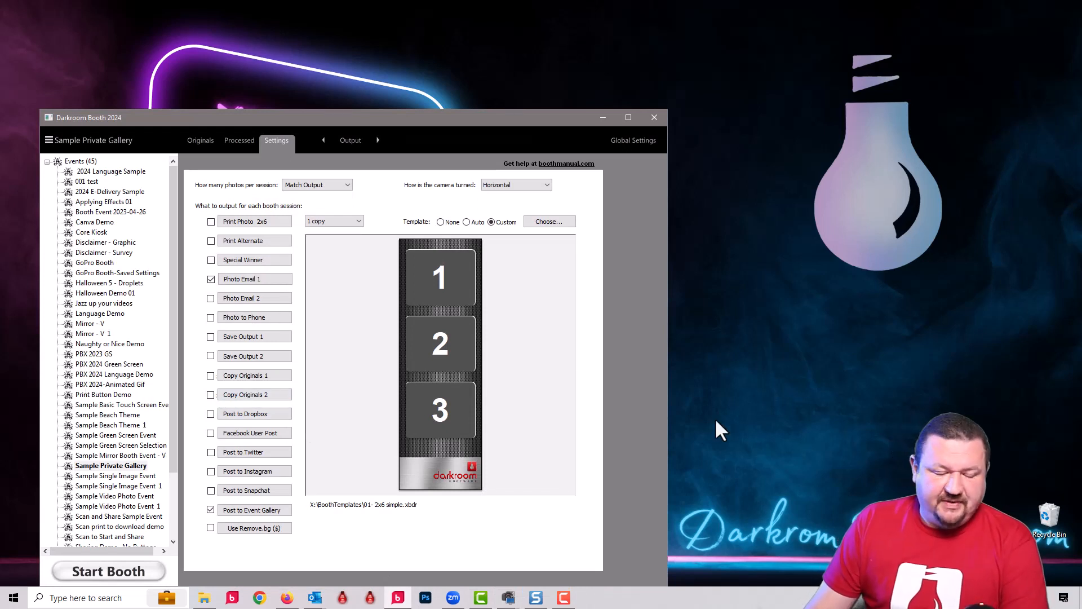
Step: Switch back to the browser and open the Darkroom Help Center
{"action": "mouse_move", "coordinate": [286, 596]}
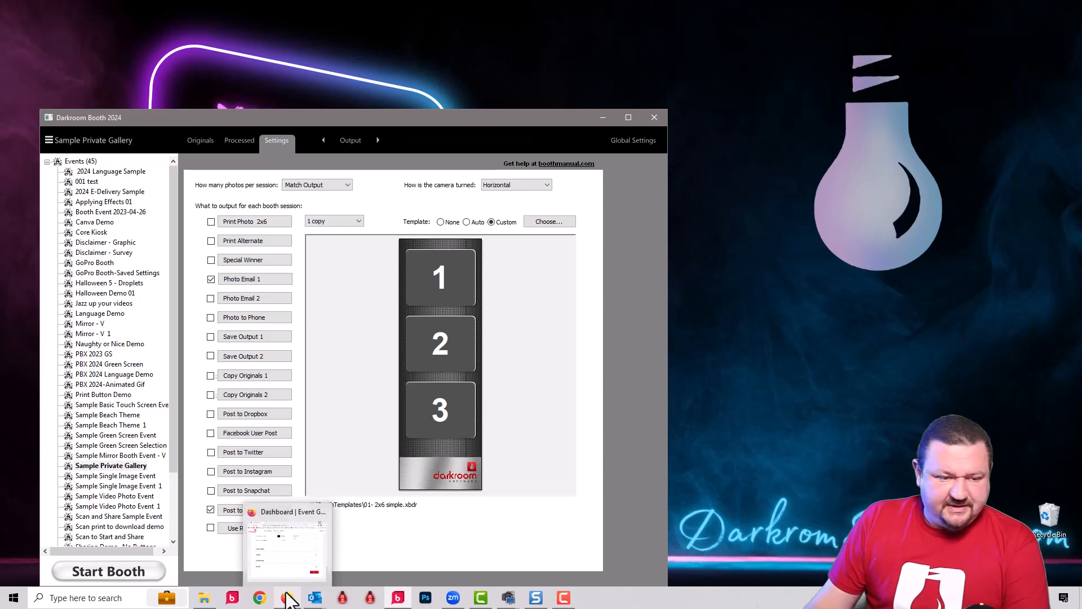
{"action": "left_click", "coordinate": [286, 596]}
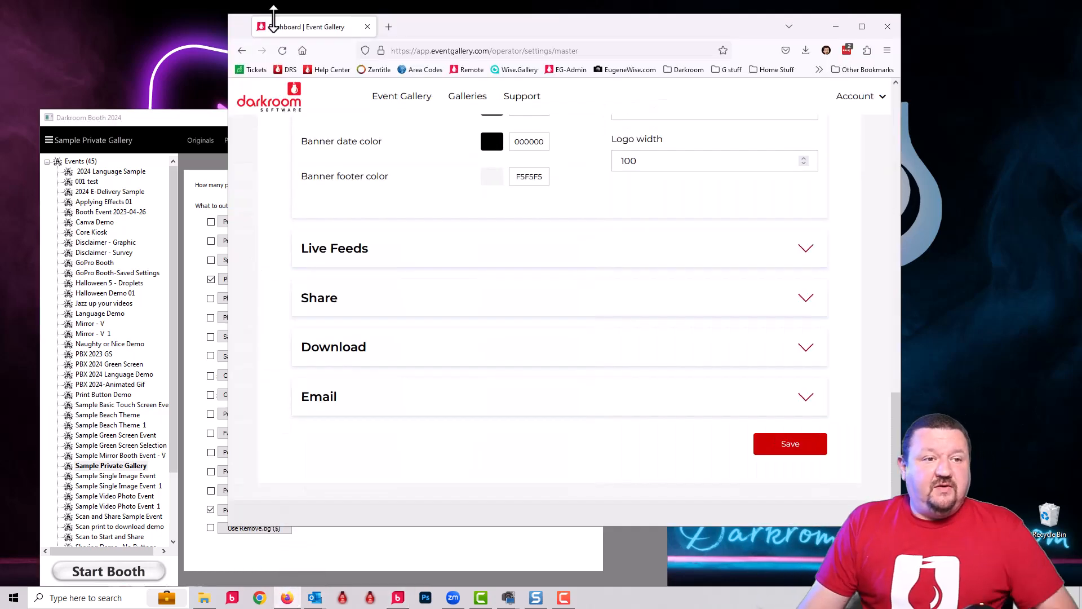
{"action": "left_click", "coordinate": [463, 50]}
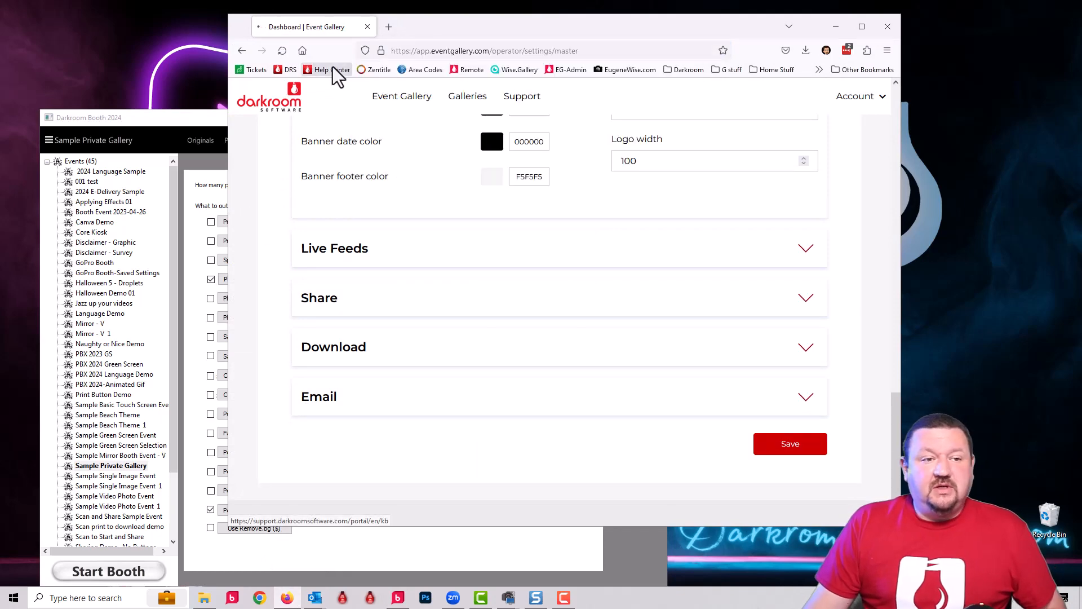
{"action": "left_click", "coordinate": [332, 69]}
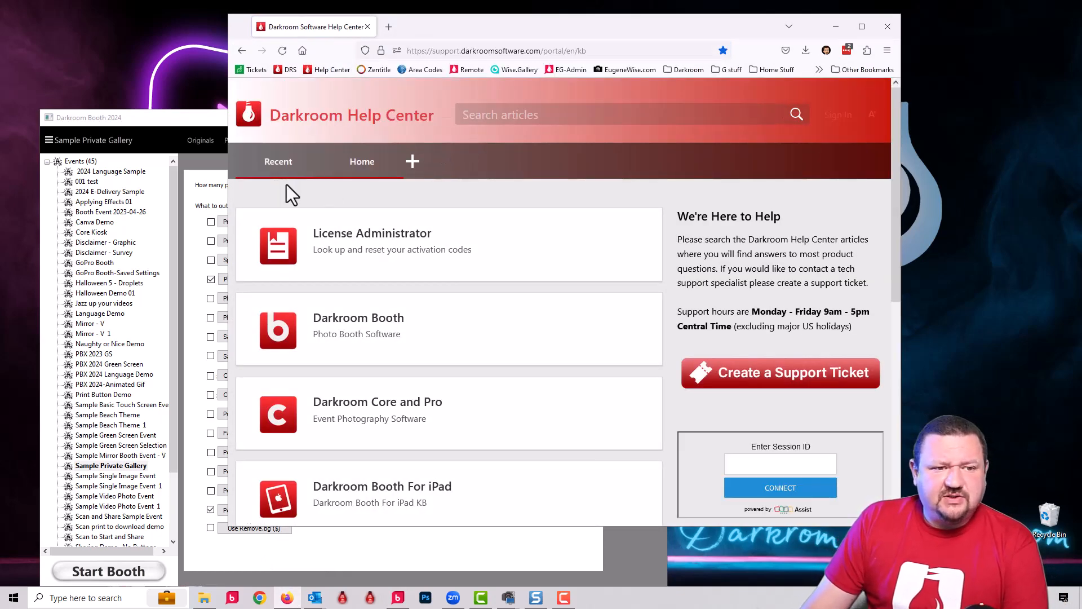
Step: Open the recent article "Creating Private Galleries Using Darkroom Booth" and its sample template download page
{"action": "left_click", "coordinate": [280, 164]}
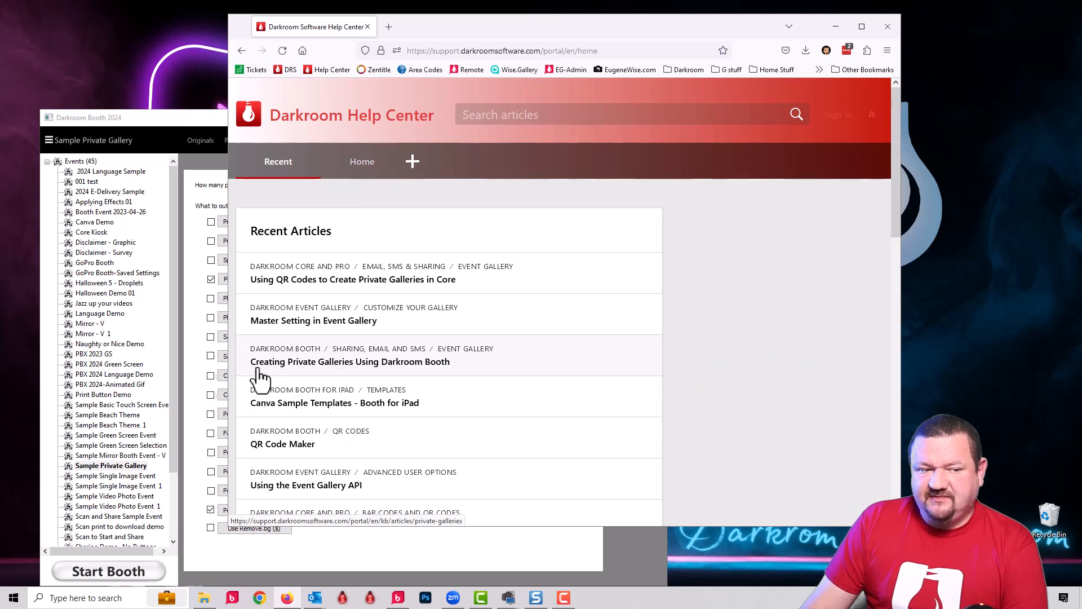
{"action": "left_click", "coordinate": [353, 370]}
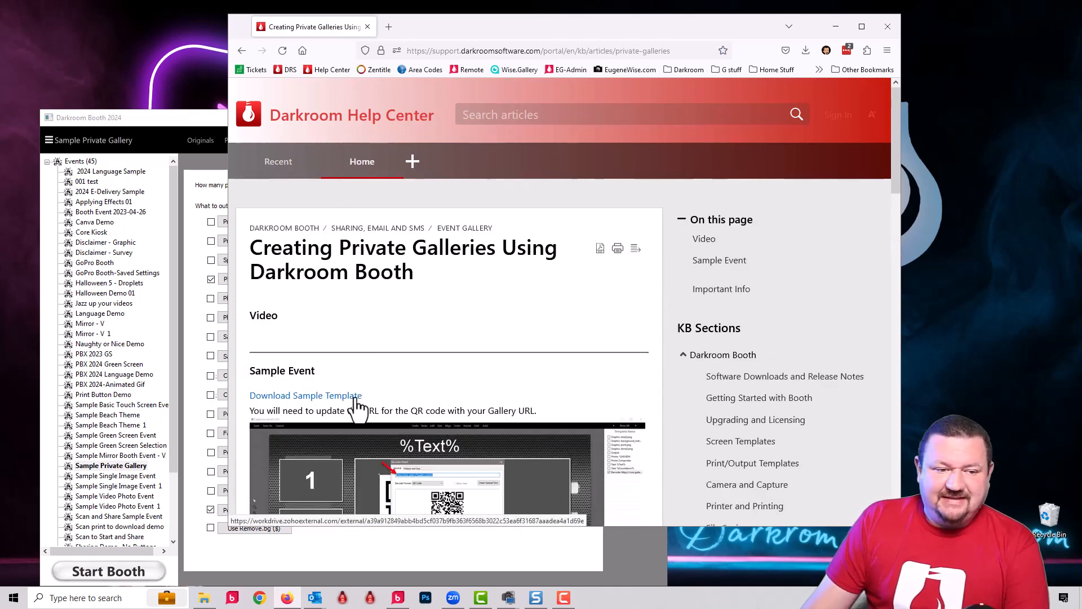
{"action": "scroll", "coordinate": [452, 361], "scroll_direction": "down", "scroll_amount": 3}
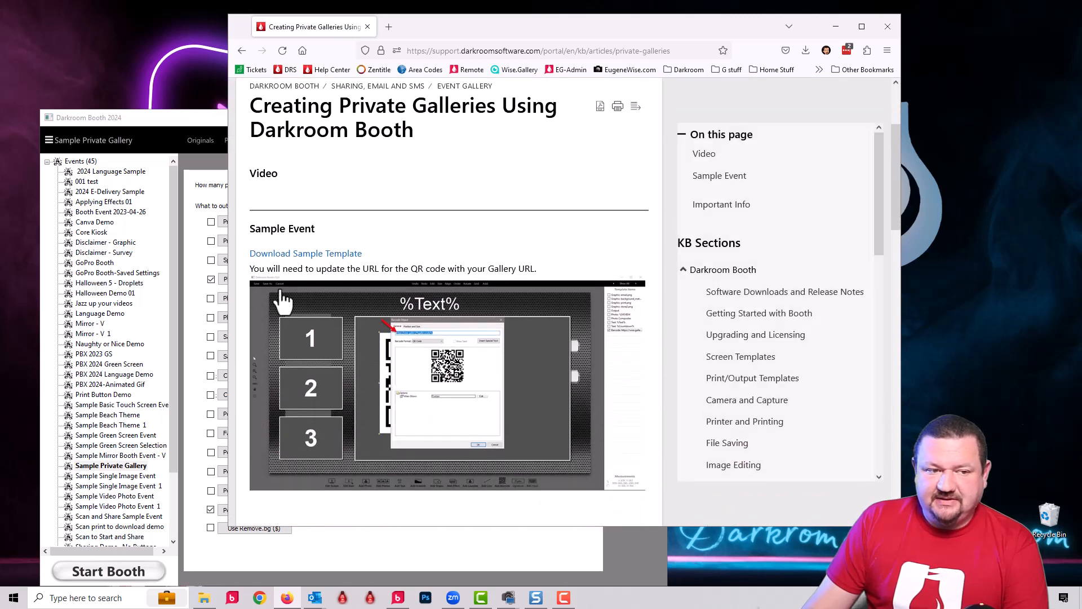
{"action": "left_click", "coordinate": [327, 254]}
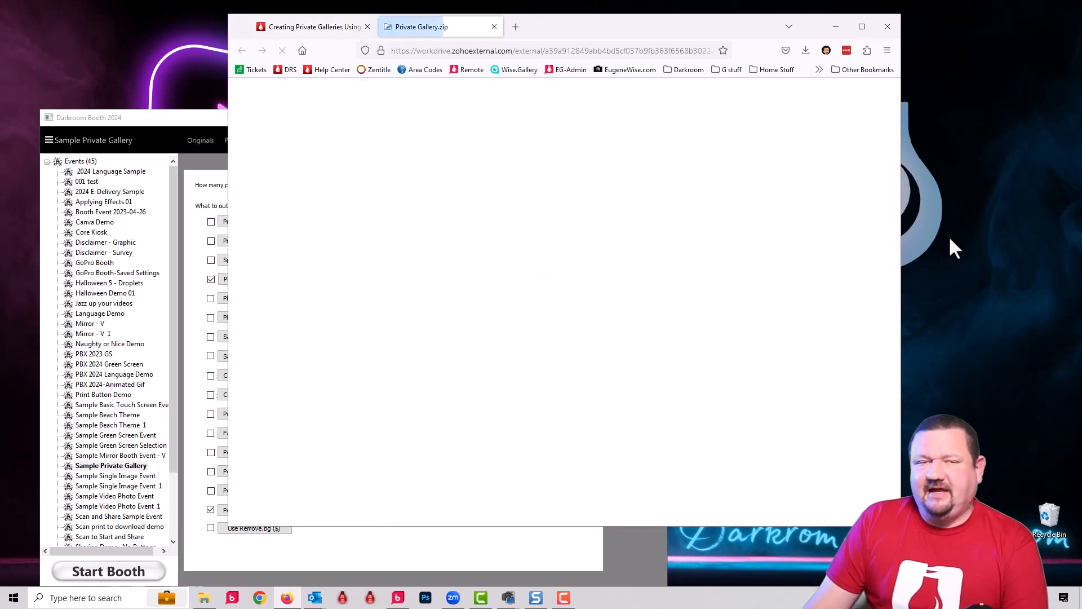
Step: Switch to Darkroom Booth and open the Screens settings of the Sample Private Gallery event
{"action": "left_click", "coordinate": [155, 119]}
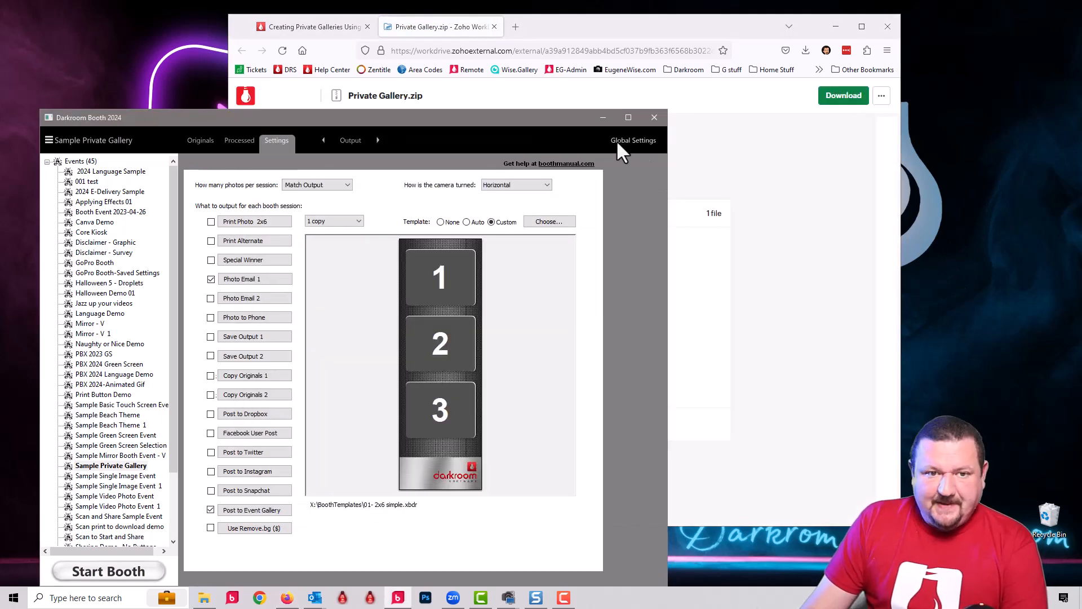
{"action": "left_click", "coordinate": [282, 147]}
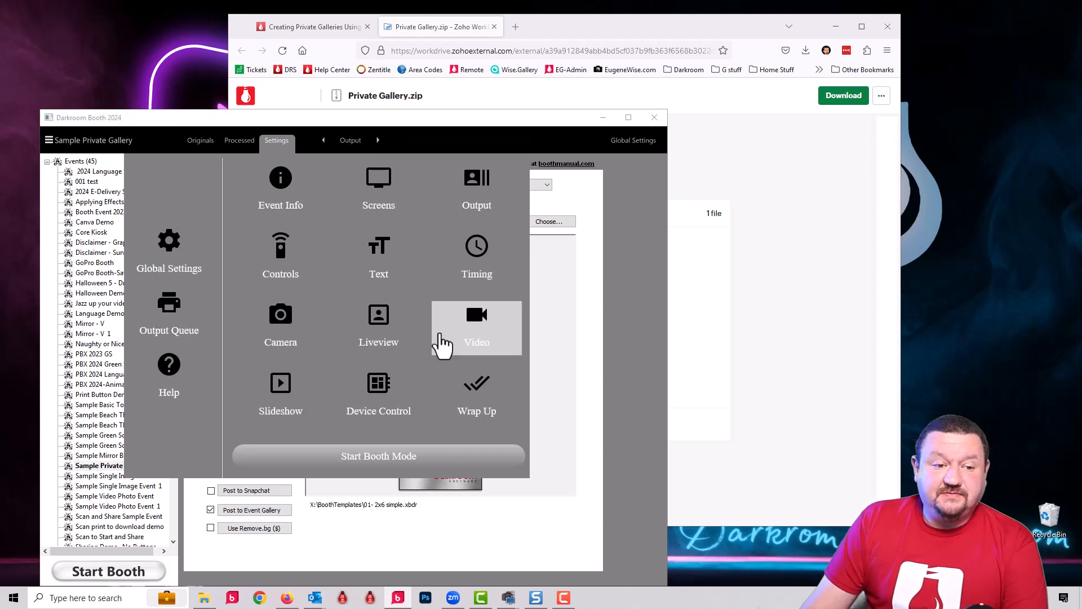
{"action": "left_click", "coordinate": [393, 227]}
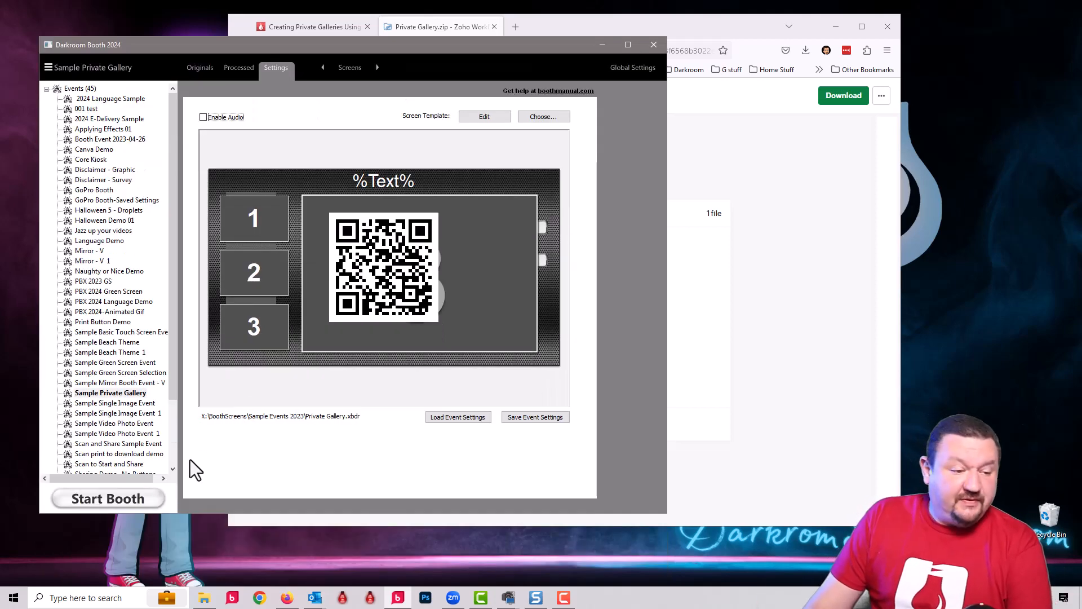
Step: Start booth mode and submit the guest's phone number to begin a photo session
{"action": "left_click", "coordinate": [130, 503]}
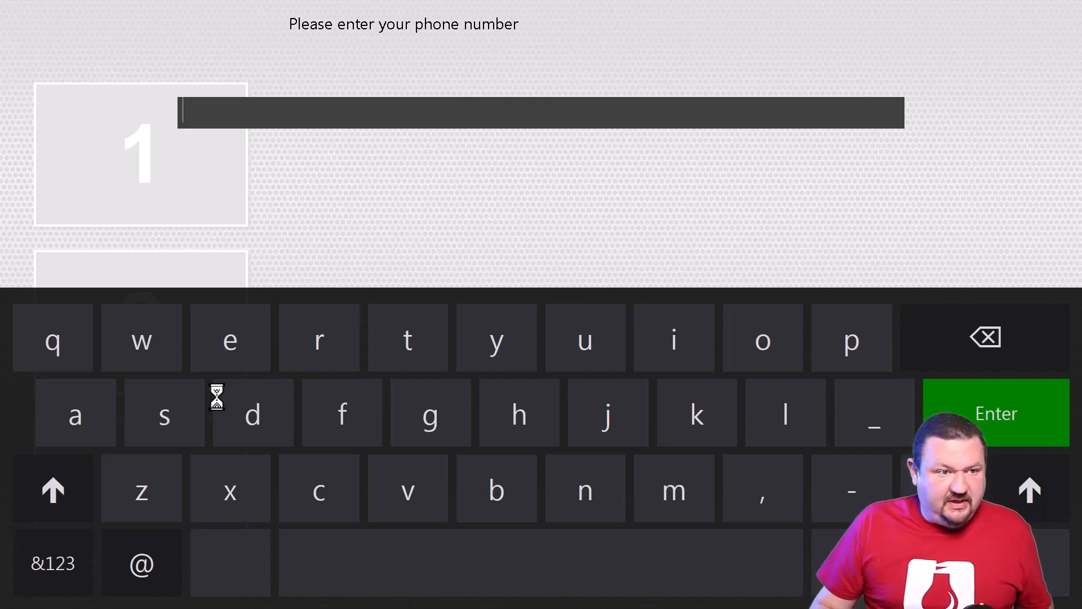
{"action": "type", "text": "555"}
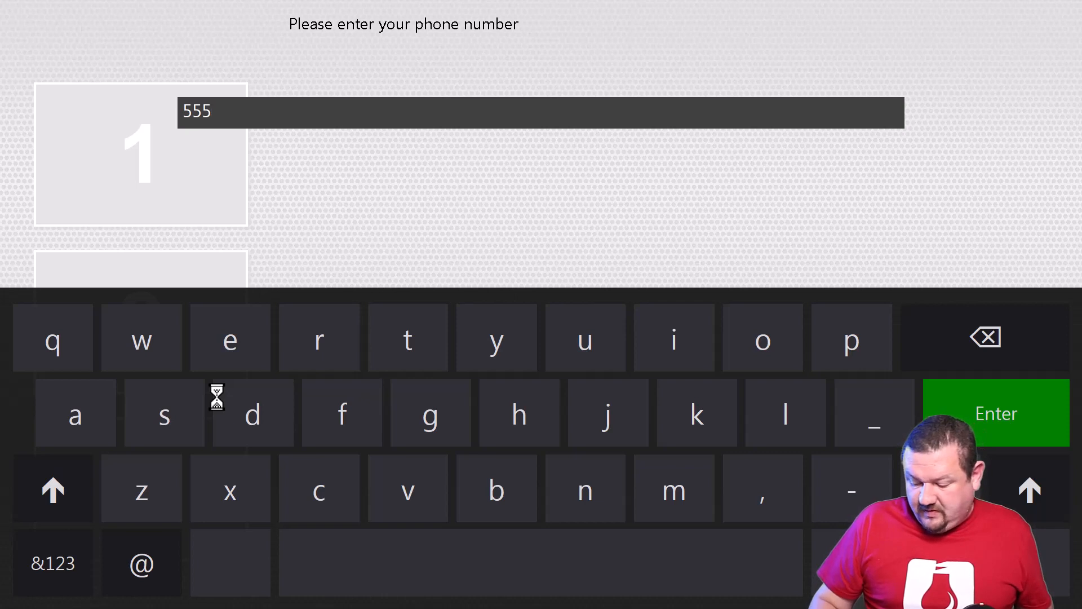
{"action": "type", "text": "1212123"}
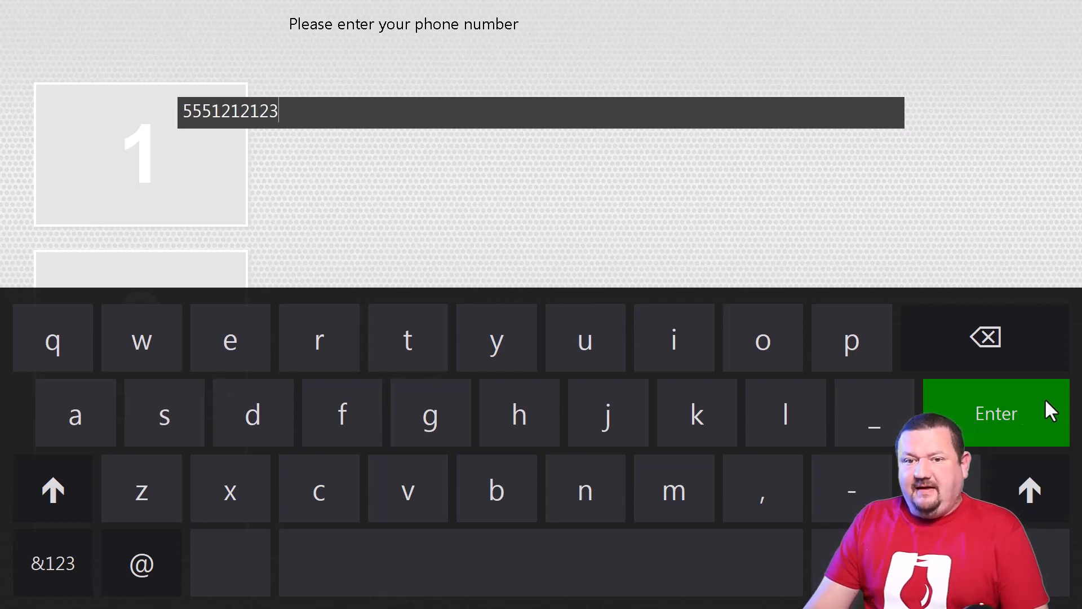
{"action": "left_click", "coordinate": [1006, 397]}
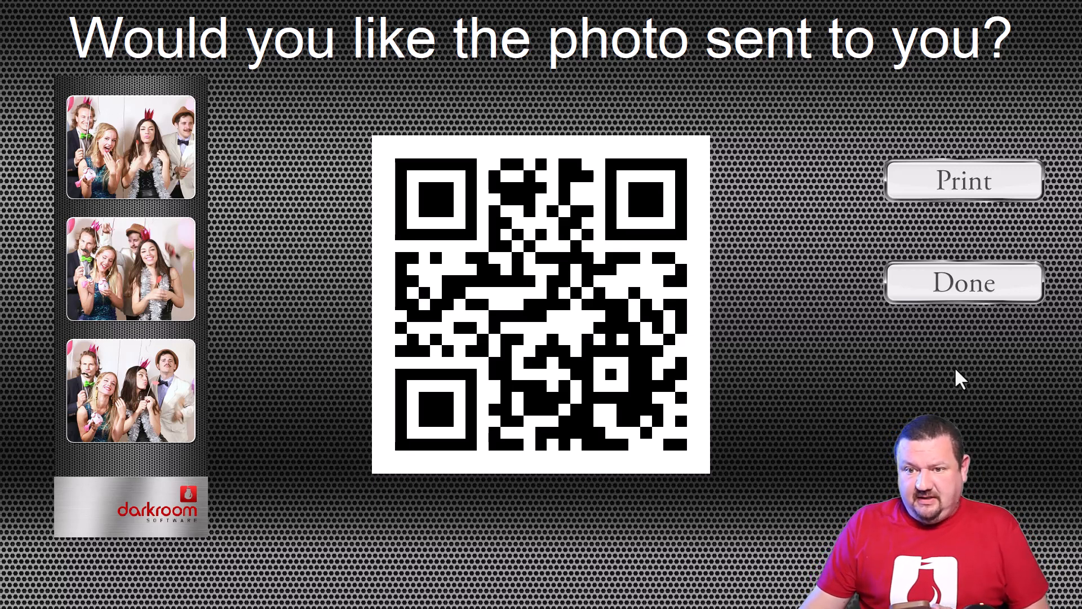
Step: Finish the photo session by leaving booth mode, and view the event's processed photo strip
{"action": "left_click", "coordinate": [1005, 292]}
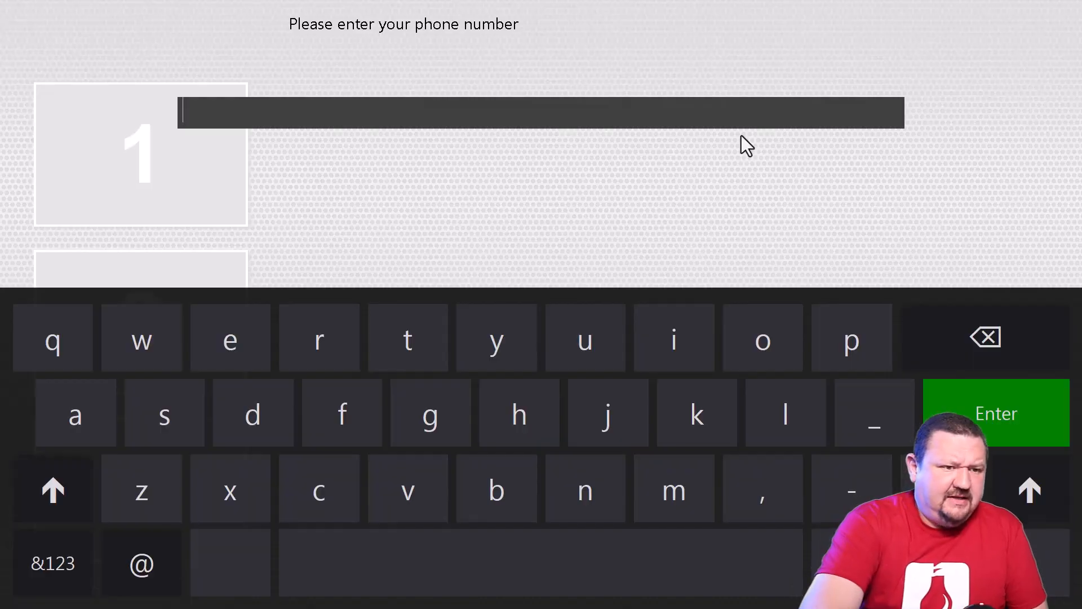
{"action": "key", "text": "Escape"}
{"action": "key", "text": "Escape"}
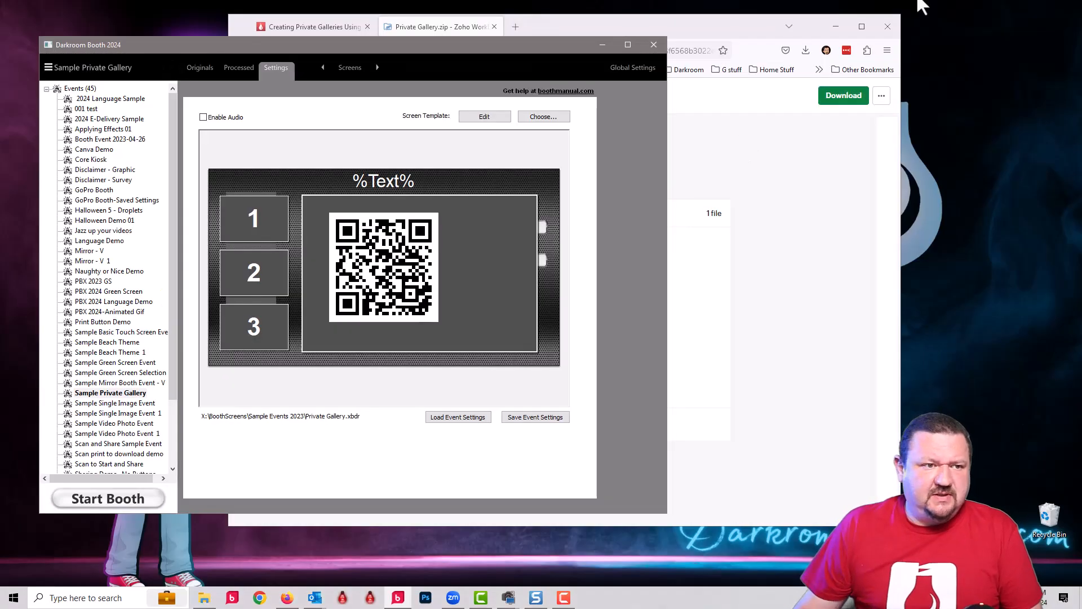
{"action": "left_click", "coordinate": [235, 68]}
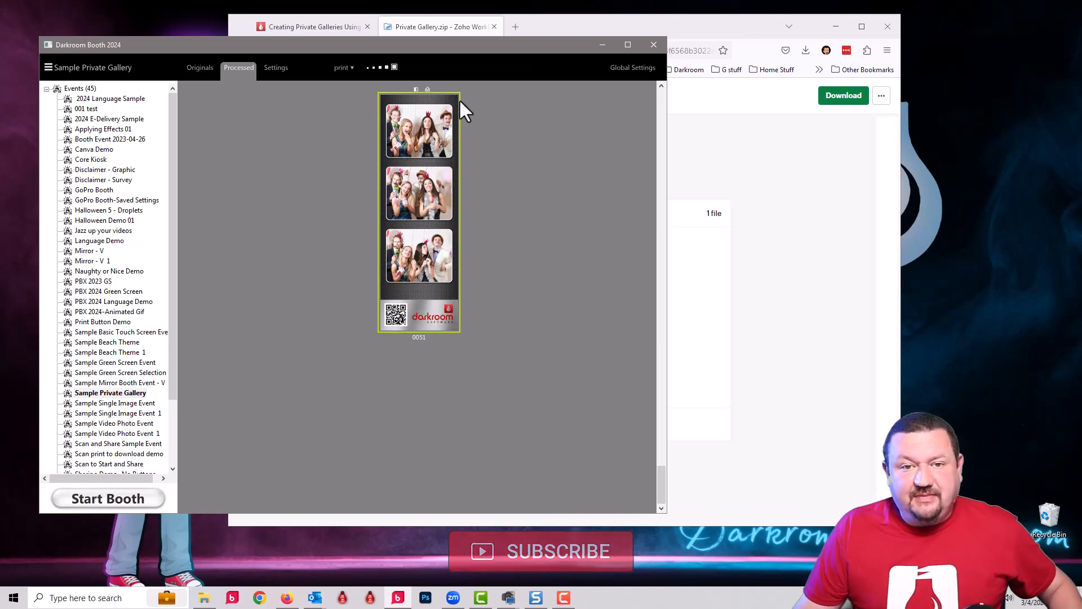
Step: Switch to the browser and open the Event Gallery admin dashboard in a maximized window
{"action": "left_click", "coordinate": [573, 24]}
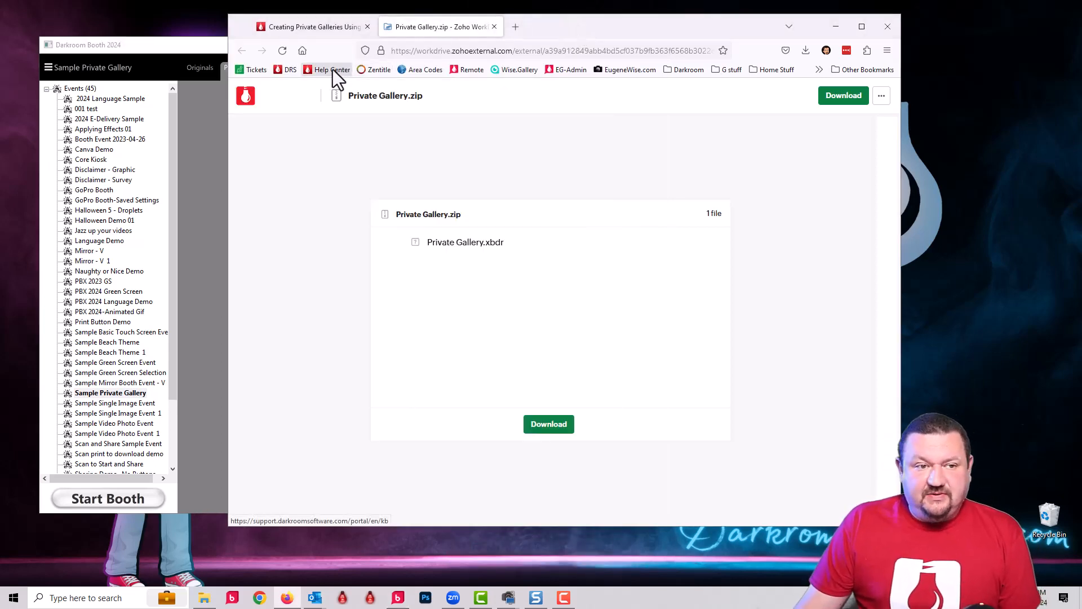
{"action": "left_click", "coordinate": [519, 69]}
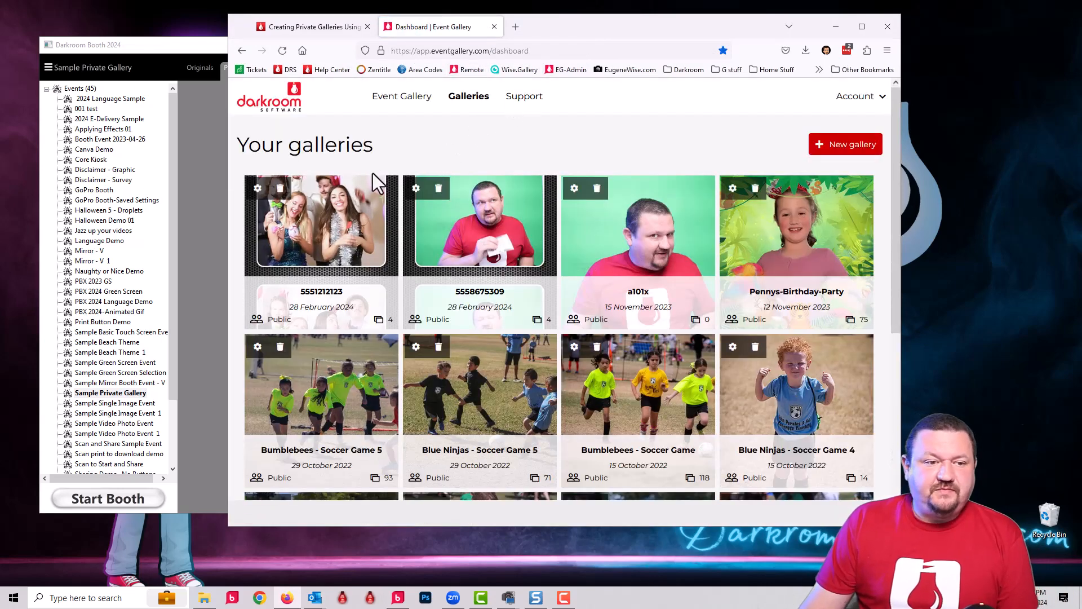
{"action": "left_click", "coordinate": [861, 27]}
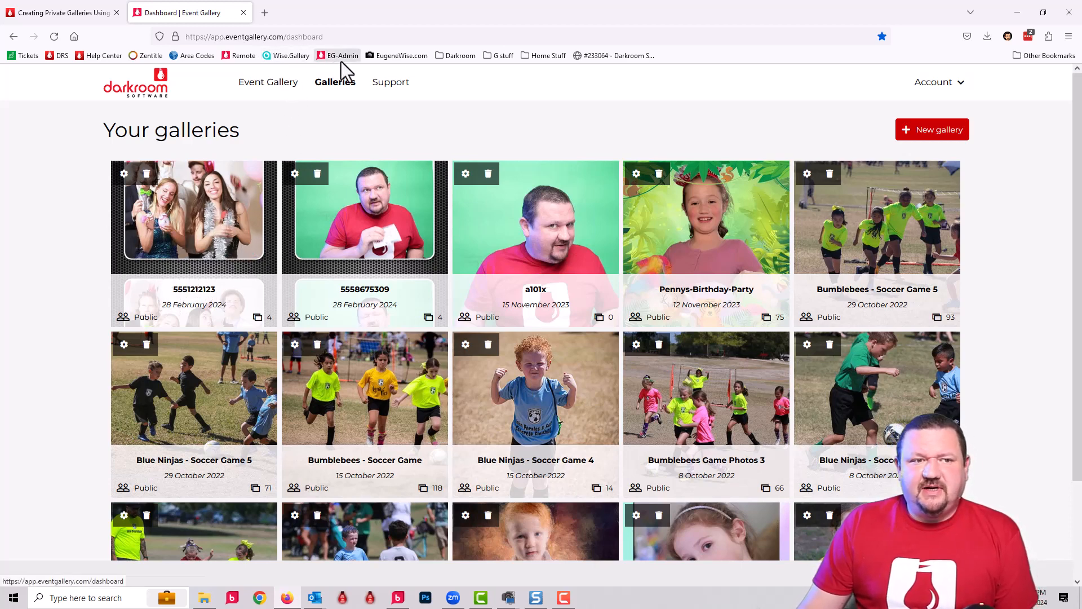
Step: View the public wise.gallery homepage and return to the Event Gallery admin dashboard
{"action": "left_click", "coordinate": [295, 56]}
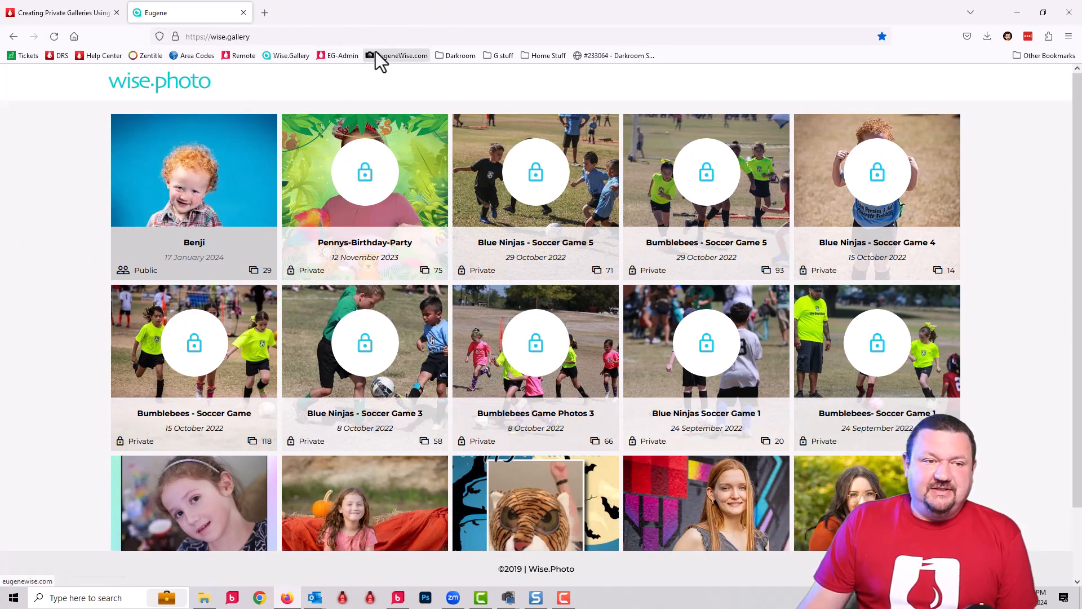
{"action": "left_click", "coordinate": [339, 54]}
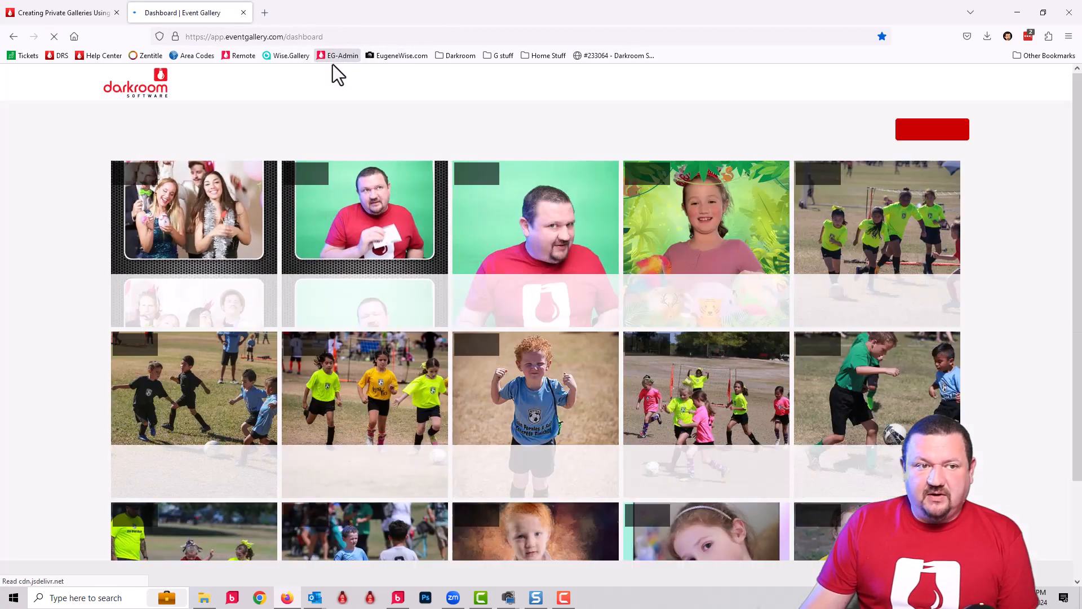
{"action": "left_click", "coordinate": [343, 36]}
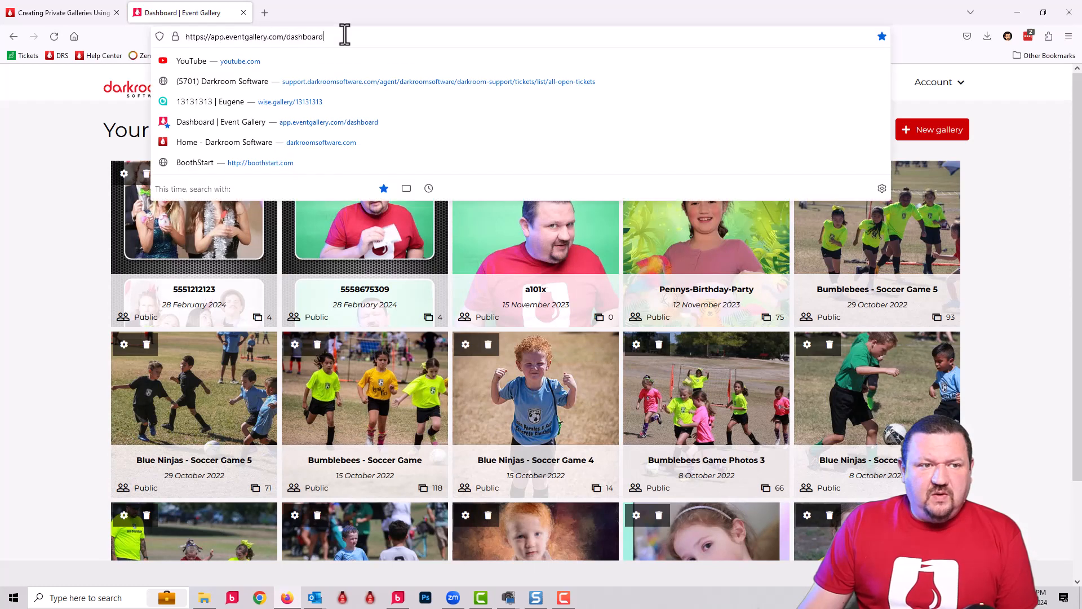
{"action": "left_click", "coordinate": [288, 40]}
{"action": "left_click", "coordinate": [63, 108]}
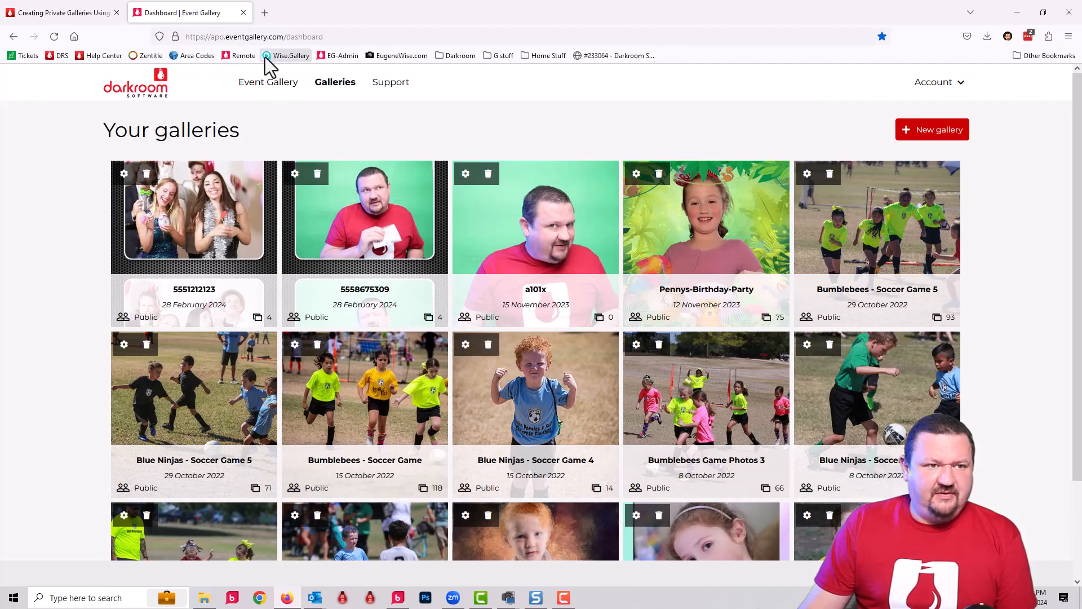
Step: Open the guest's private gallery online by adding the guest's phone number to the wise.gallery address
{"action": "left_click", "coordinate": [281, 55]}
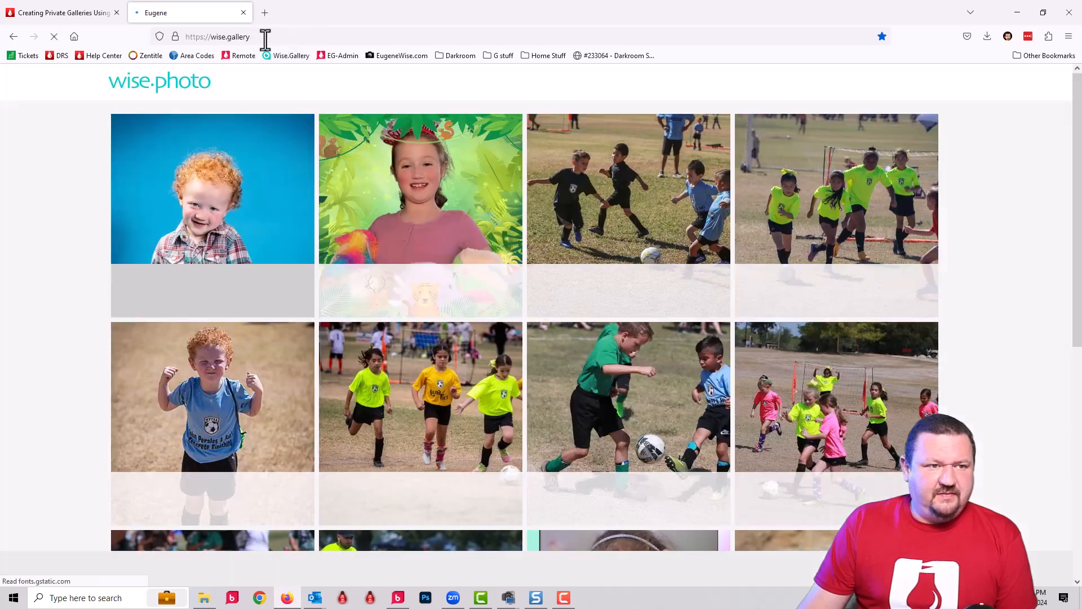
{"action": "left_click", "coordinate": [285, 39]}
{"action": "left_click", "coordinate": [284, 40]}
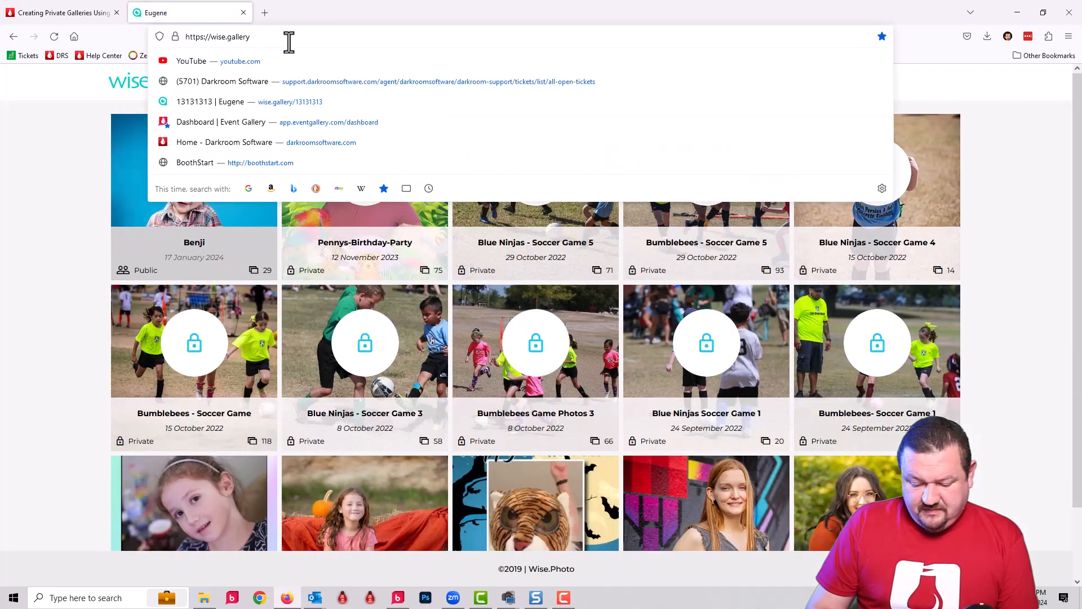
{"action": "type", "text": "/555"}
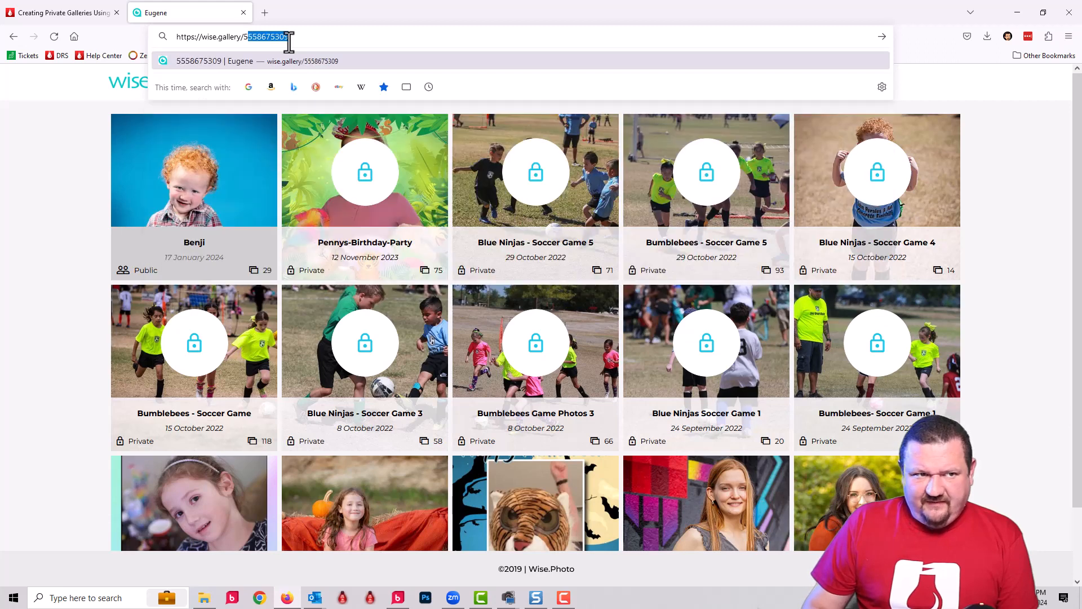
{"action": "type", "text": "1212123"}
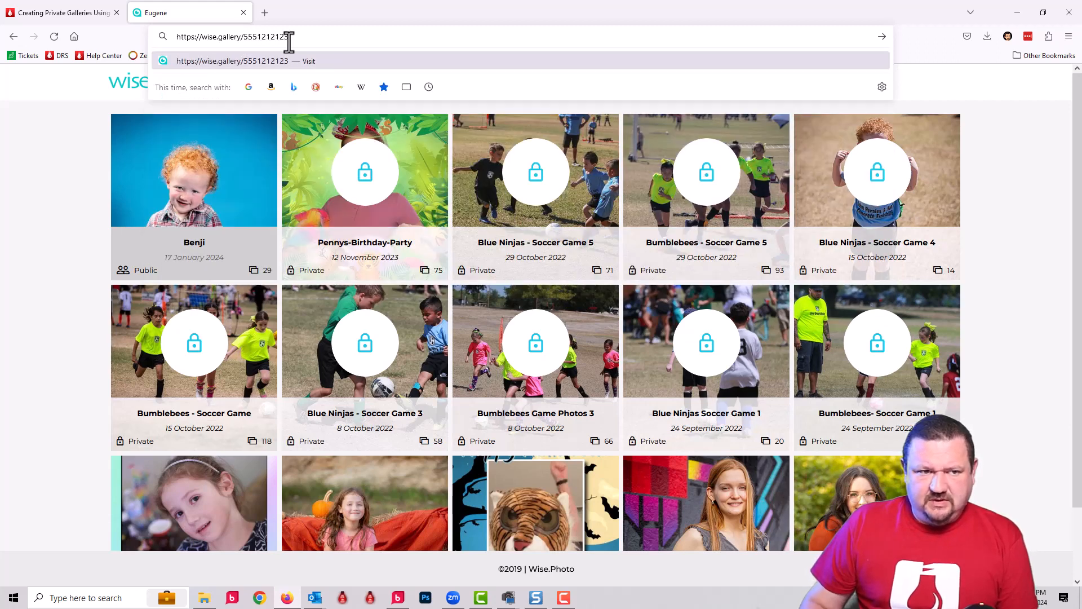
{"action": "key", "text": "Return"}
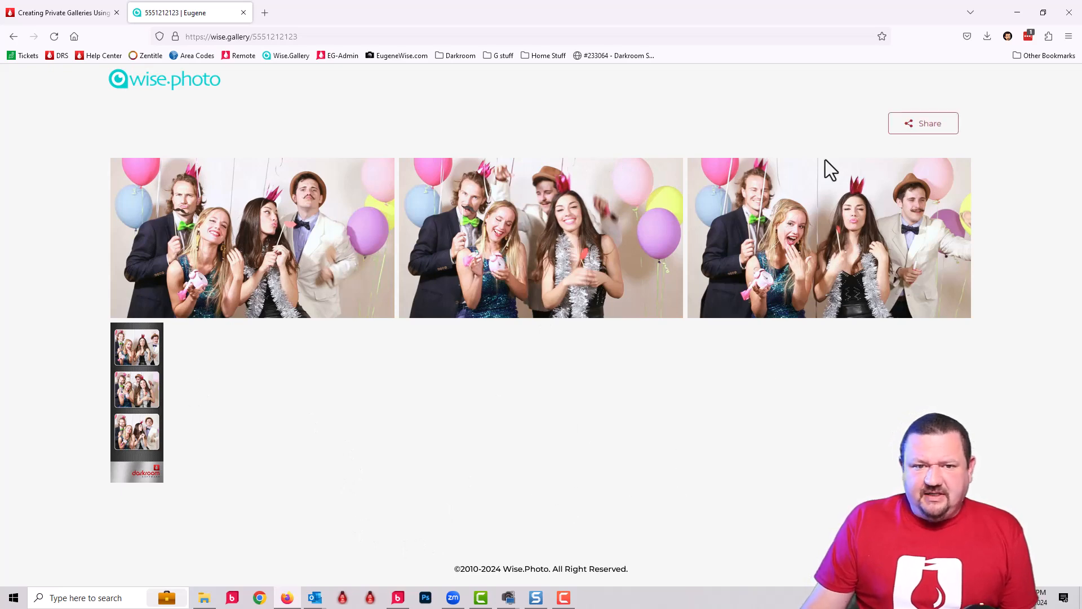
Step: View the gallery's middle group photo enlarged, and return to the public wise.gallery homepage by way of the admin dashboard
{"action": "left_click", "coordinate": [600, 245]}
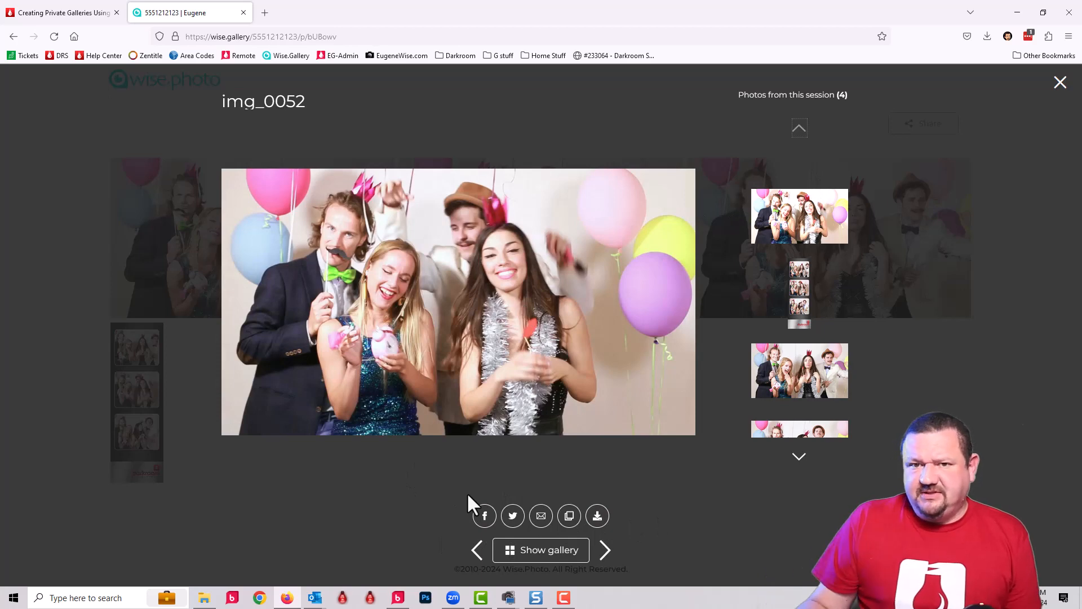
{"action": "left_click", "coordinate": [1060, 83]}
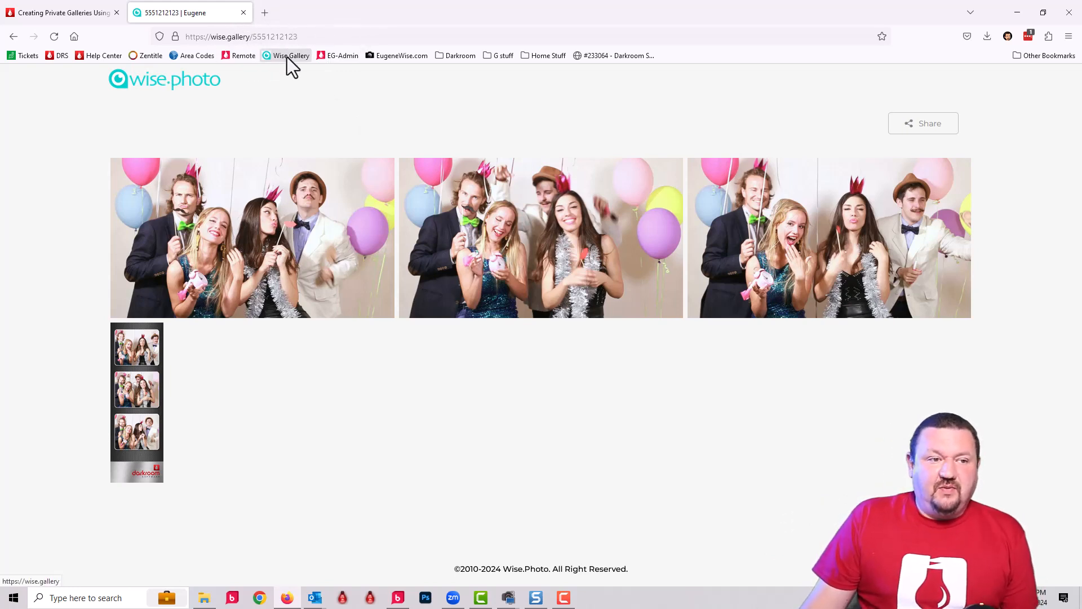
{"action": "left_click", "coordinate": [333, 55]}
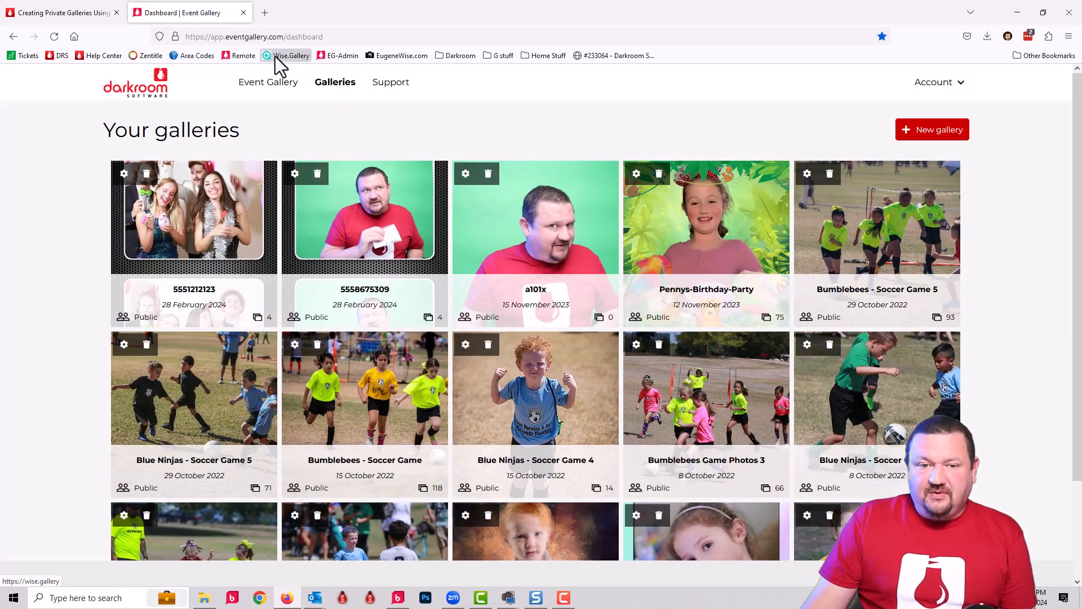
{"action": "left_click", "coordinate": [276, 56]}
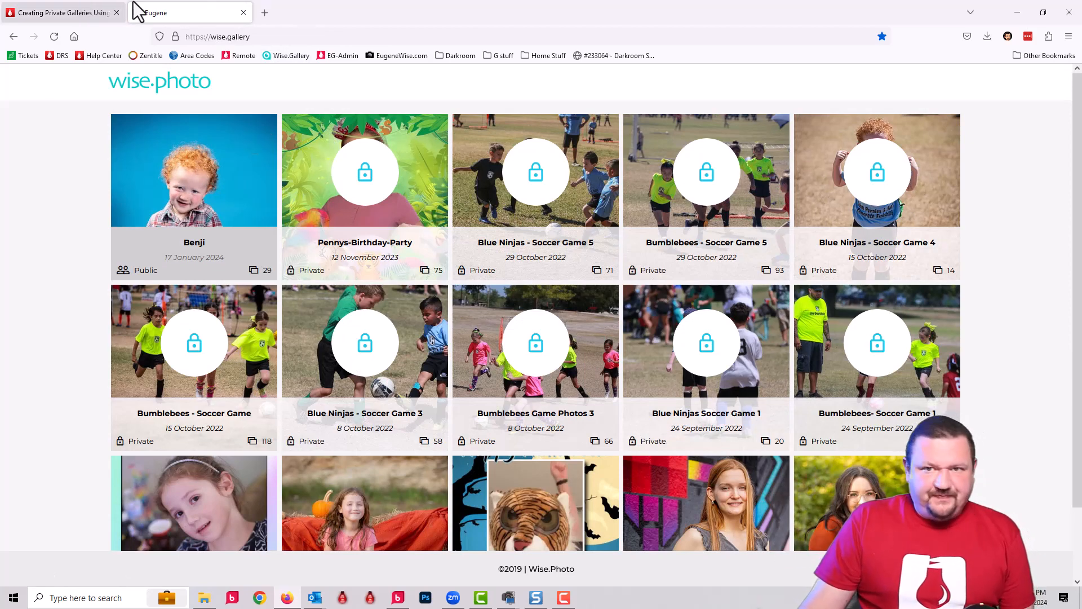
Step: Switch to Darkroom Booth and review the screens, text and controls settings of the Sample Private Gallery event
{"action": "left_click", "coordinate": [1017, 11]}
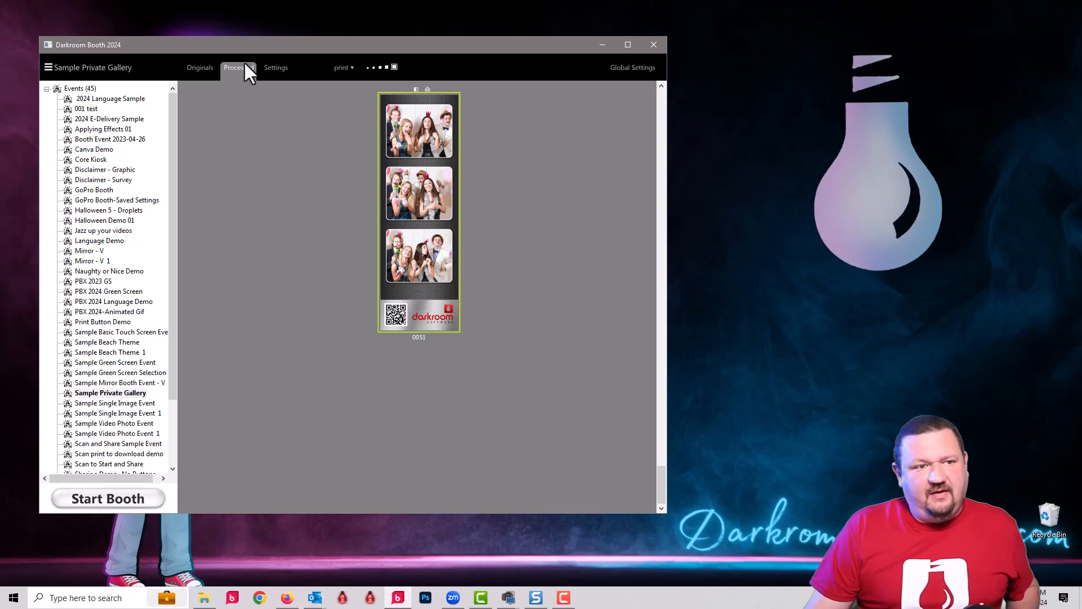
{"action": "left_click", "coordinate": [279, 68]}
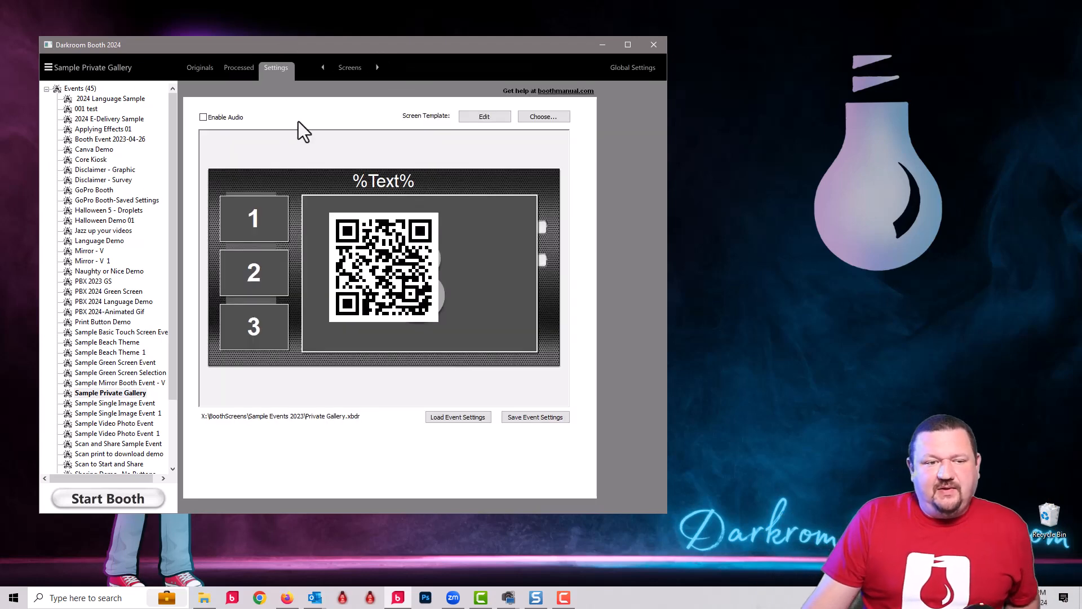
{"action": "left_click", "coordinate": [343, 68]}
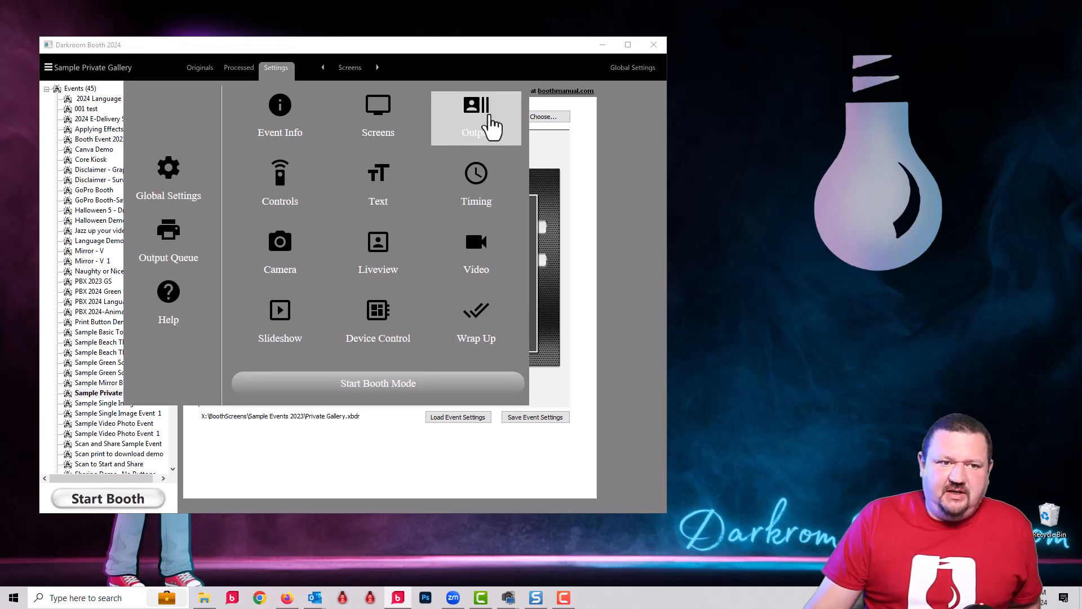
{"action": "left_click", "coordinate": [401, 187]}
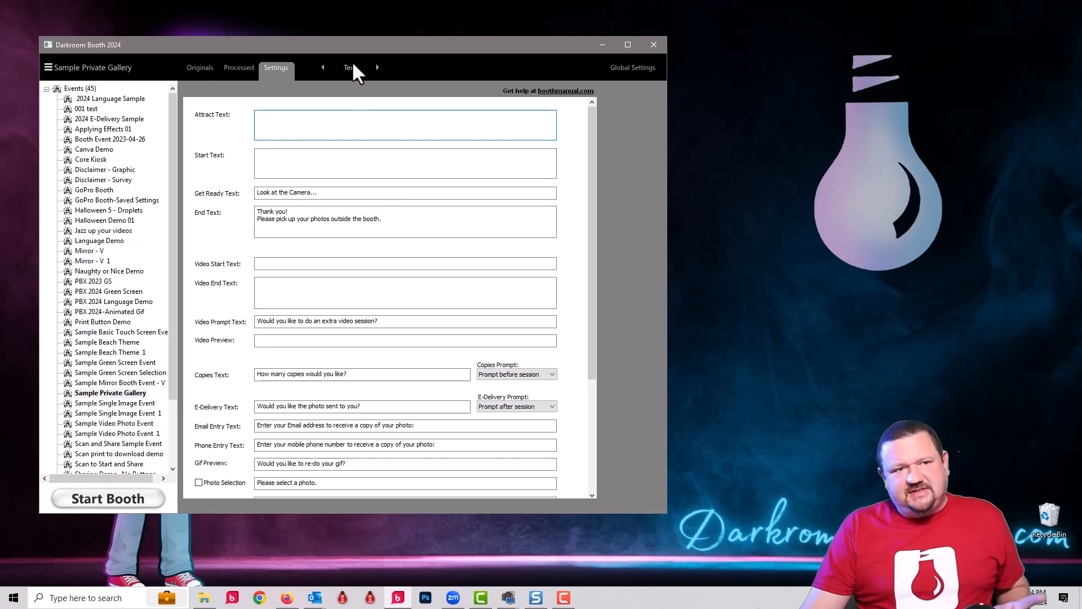
{"action": "left_click", "coordinate": [350, 66]}
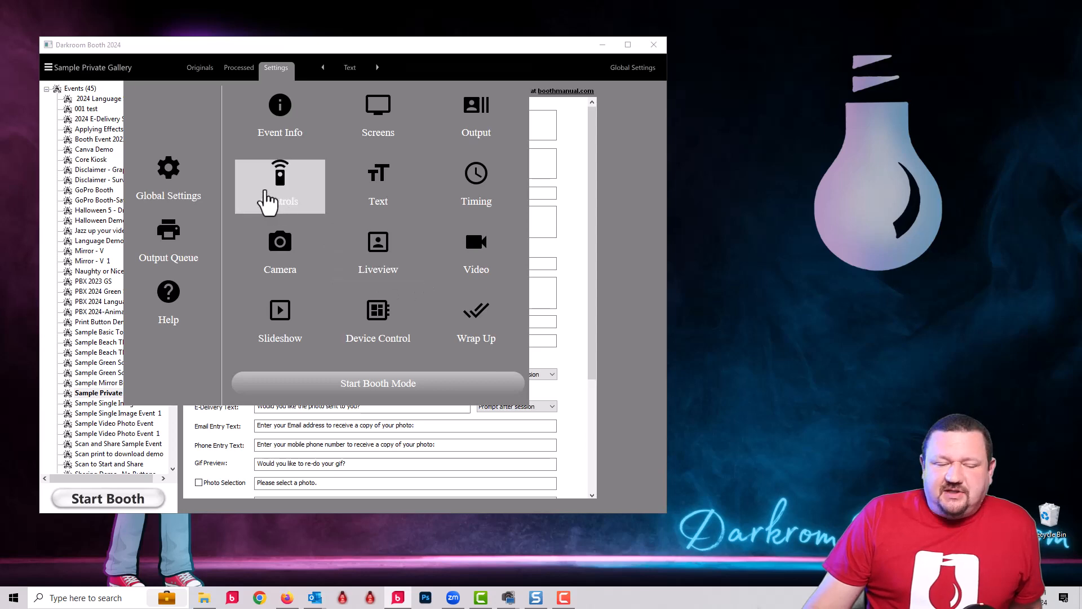
{"action": "left_click", "coordinate": [270, 198]}
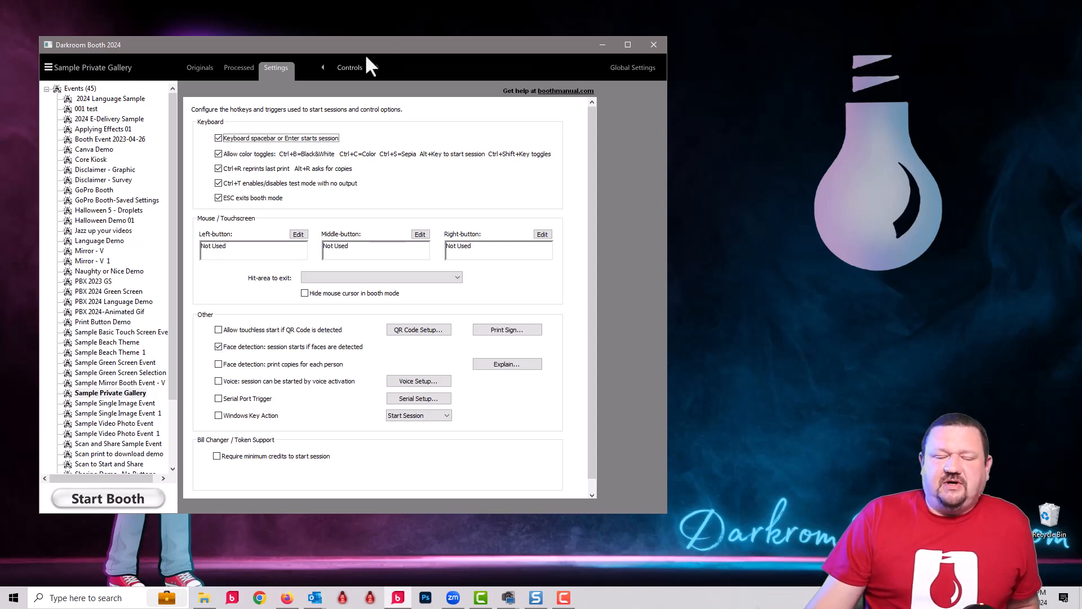
Step: Open the Phone to EG survey for editing from the event's text settings
{"action": "left_click", "coordinate": [346, 64]}
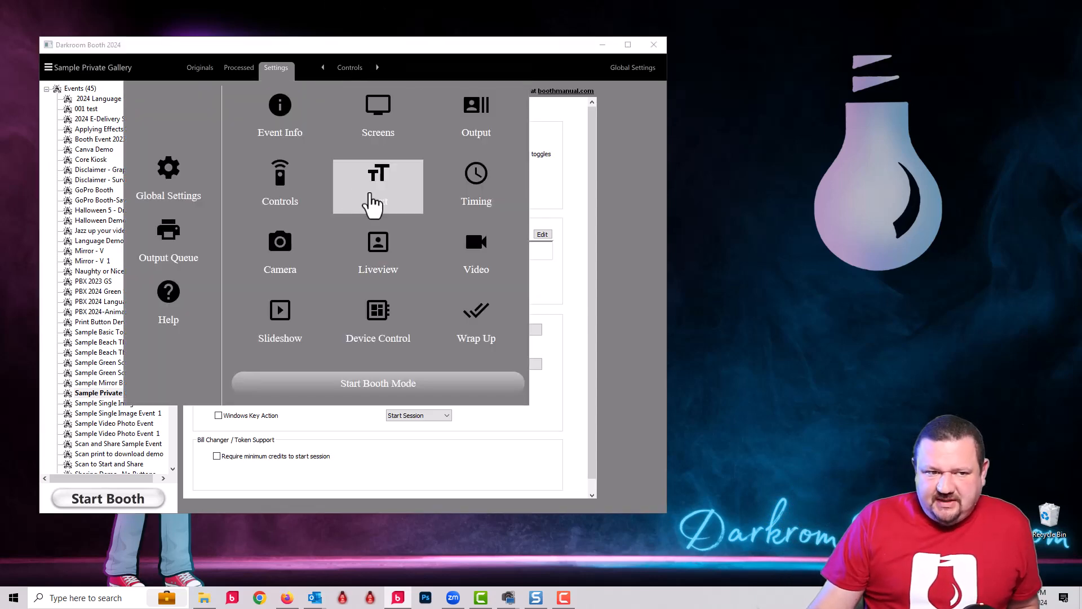
{"action": "left_click", "coordinate": [373, 195]}
{"action": "left_click", "coordinate": [594, 417]}
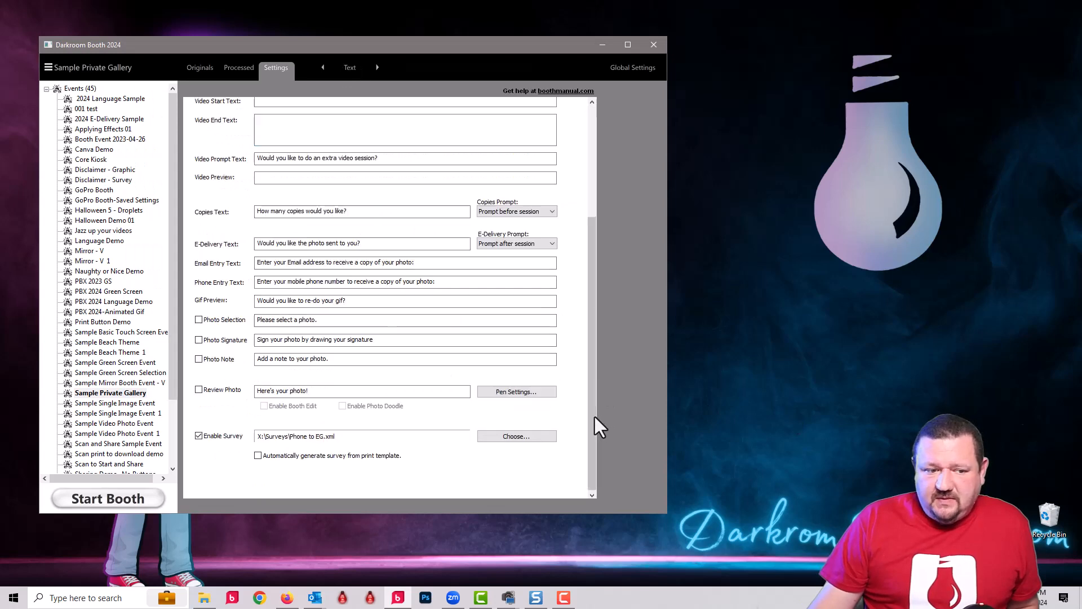
{"action": "left_click", "coordinate": [503, 436]}
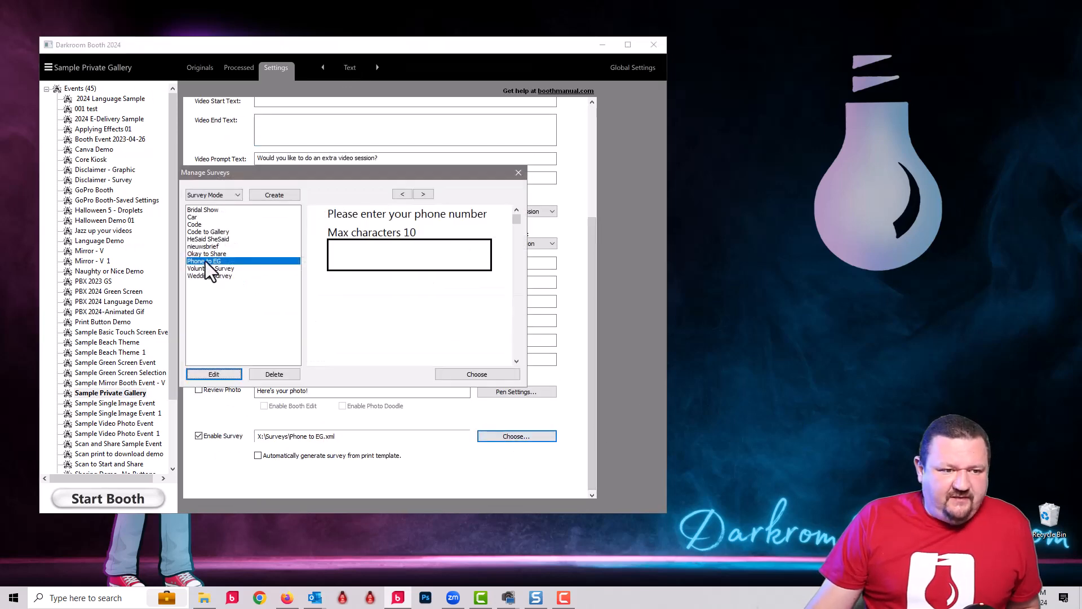
{"action": "left_click", "coordinate": [215, 374]}
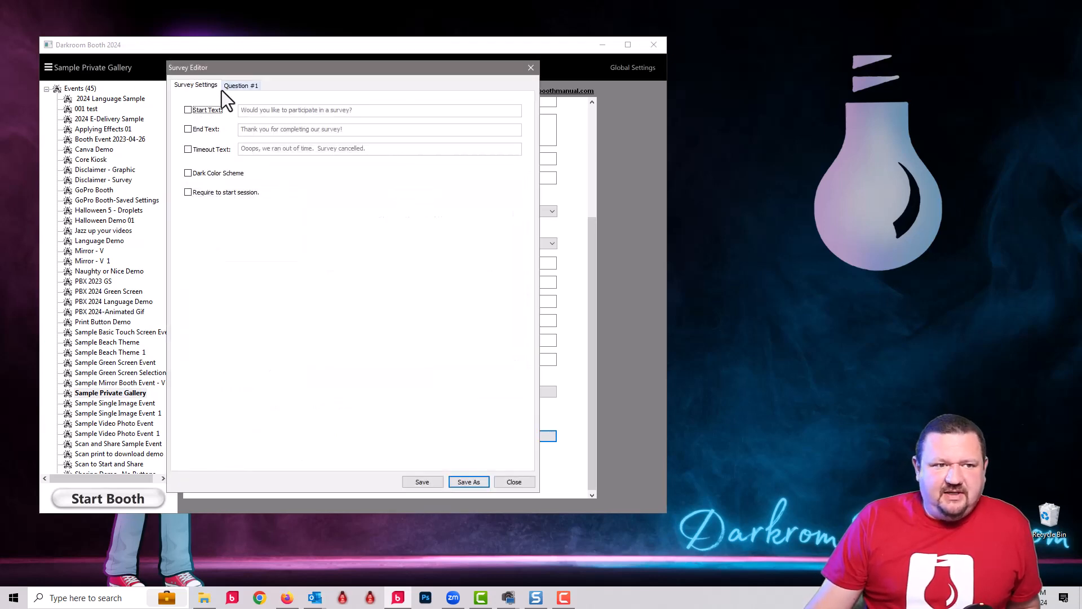
Step: Examine the survey's general settings and the gallerycode text field of its phone number question, and close the survey windows
{"action": "left_click", "coordinate": [236, 84]}
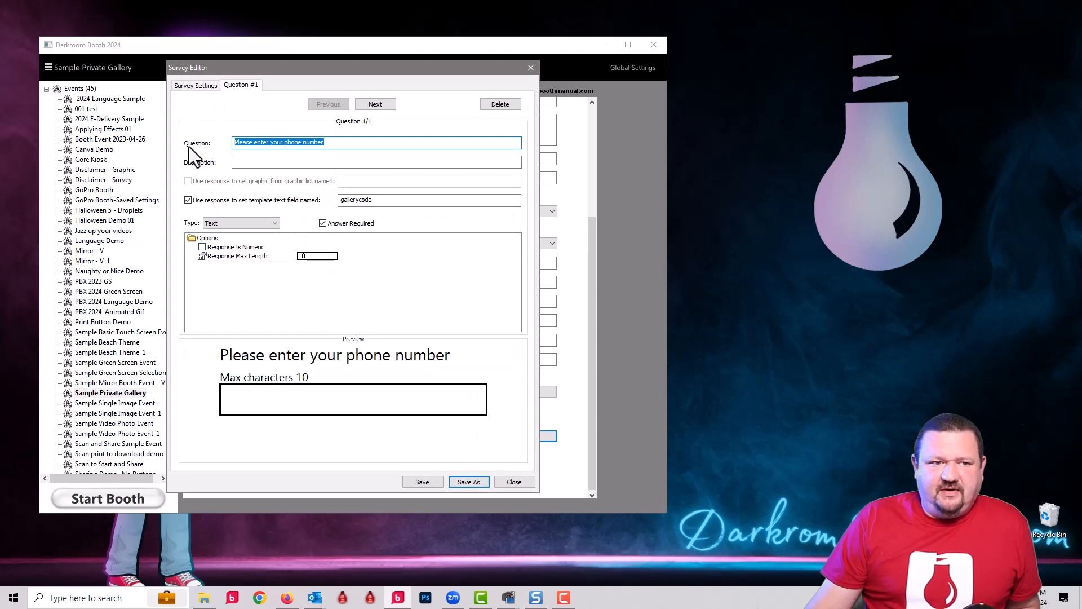
{"action": "left_click", "coordinate": [200, 84]}
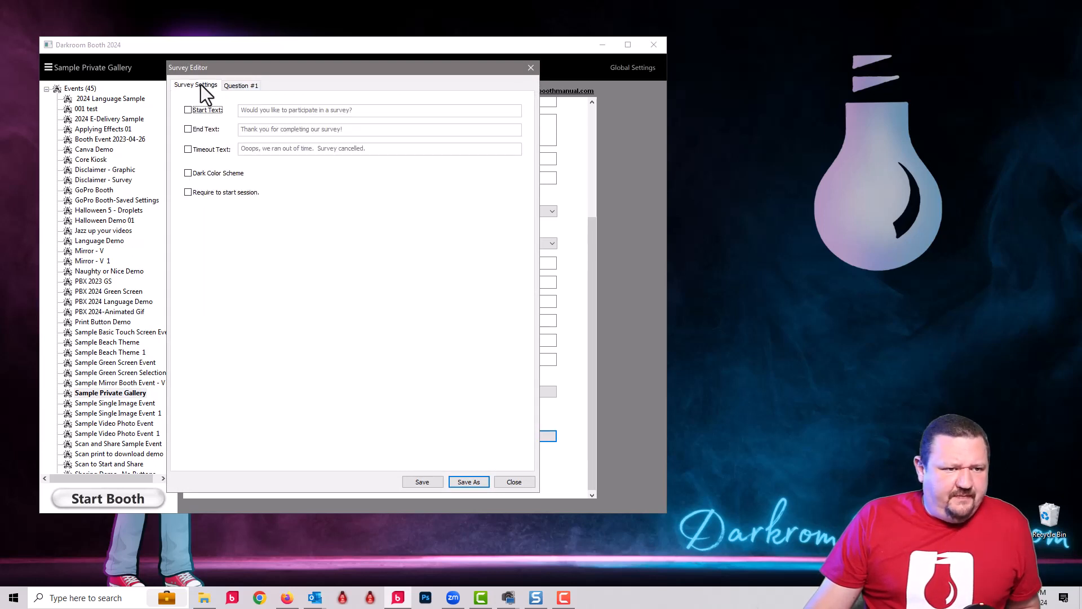
{"action": "left_click", "coordinate": [253, 83]}
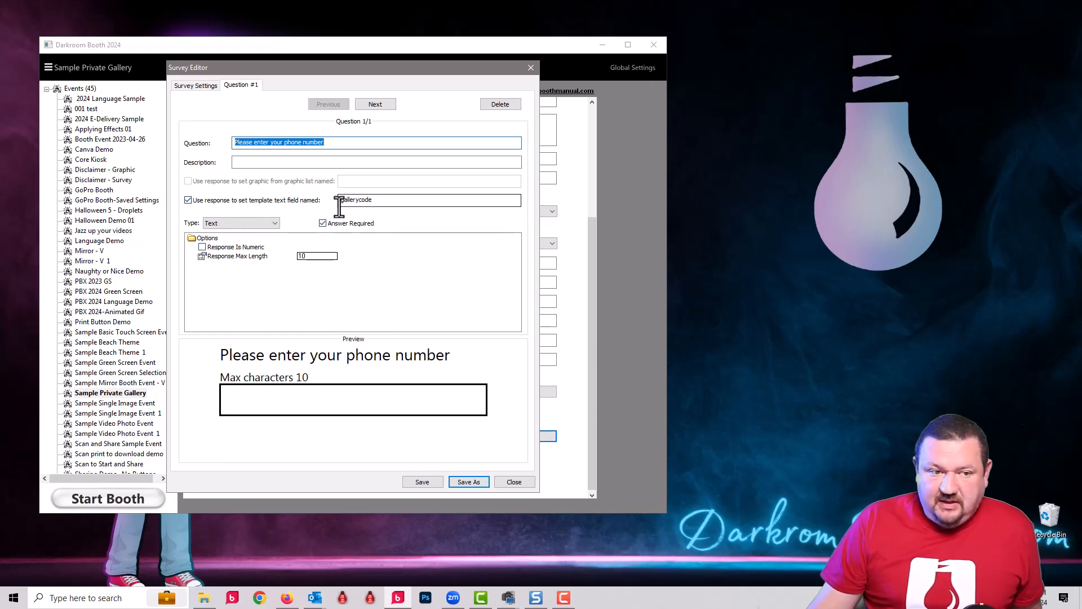
{"action": "double_click", "coordinate": [372, 199]}
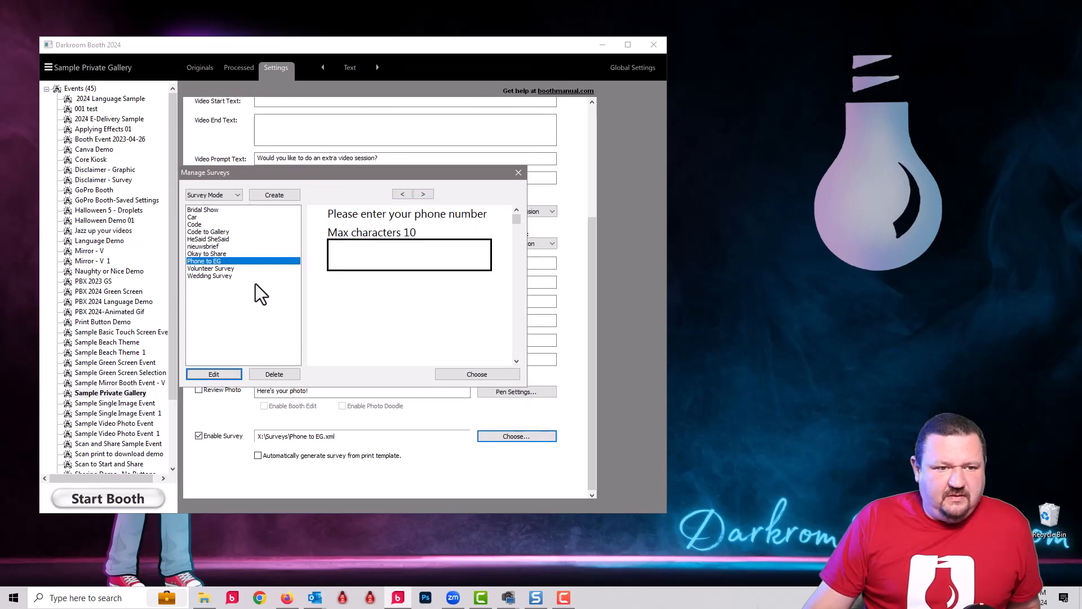
{"action": "left_click", "coordinate": [518, 173]}
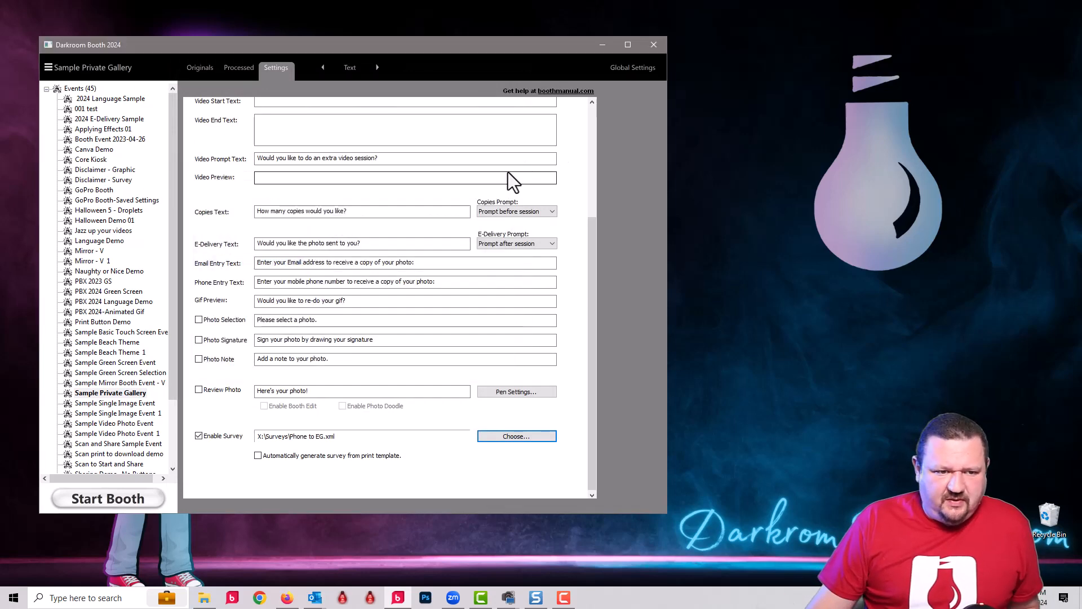
Step: Open the event's custom output template "01- 2x6 simple" in the template editor
{"action": "left_click", "coordinate": [348, 67]}
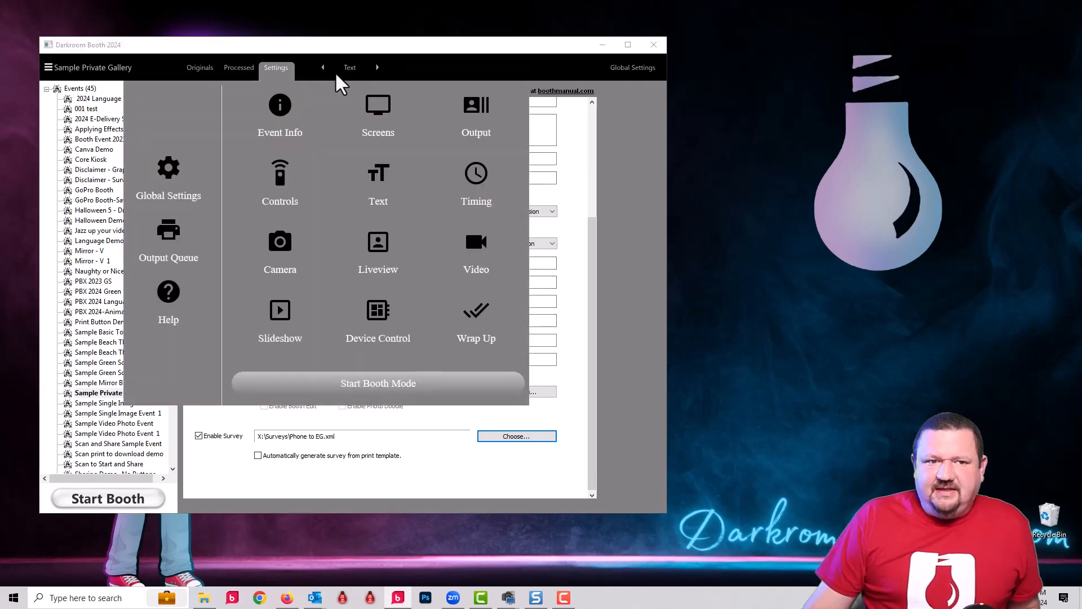
{"action": "left_click", "coordinate": [456, 115]}
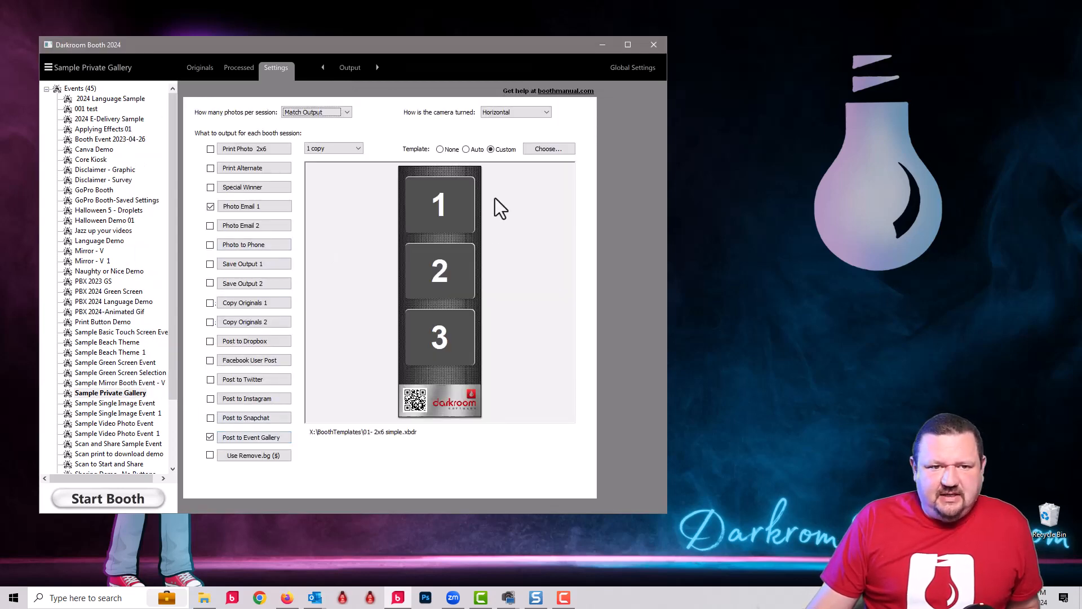
{"action": "left_click", "coordinate": [549, 150]}
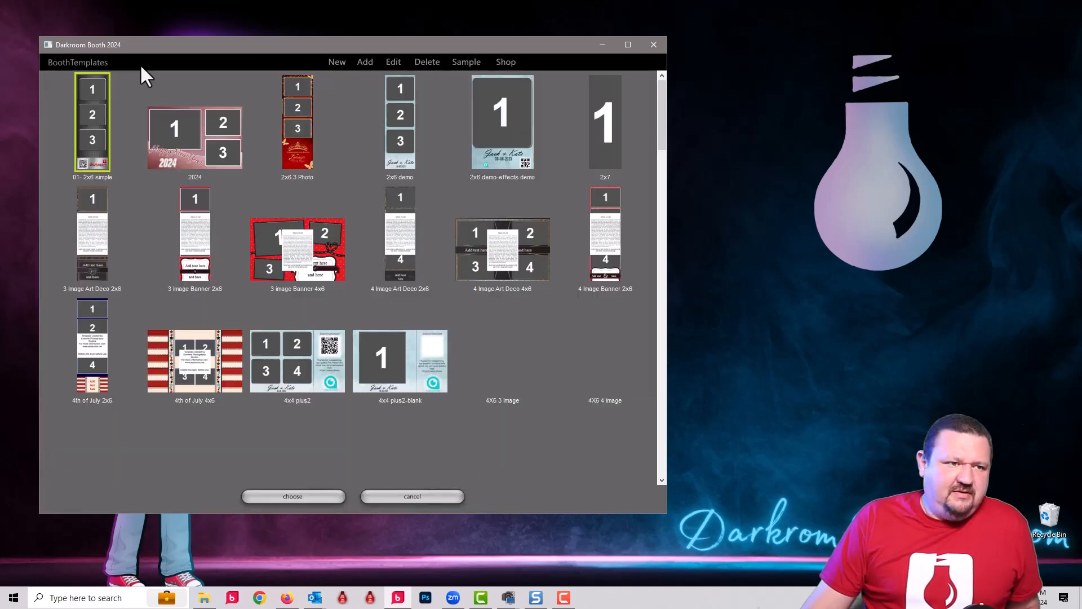
{"action": "double_click", "coordinate": [93, 99]}
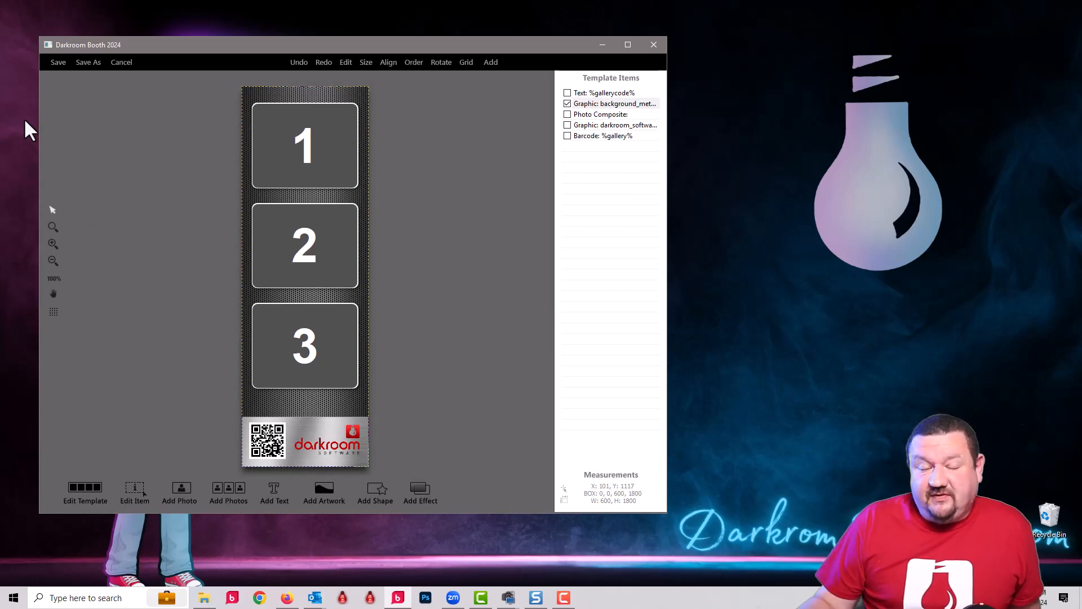
Step: Bring the %gallerycode% text in front of the other template items and try size 40 for it without applying the size
{"action": "left_click", "coordinate": [601, 92]}
{"action": "left_click_drag", "start_coordinate": [601, 93], "coordinate": [596, 135]}
{"action": "double_click", "coordinate": [327, 422]}
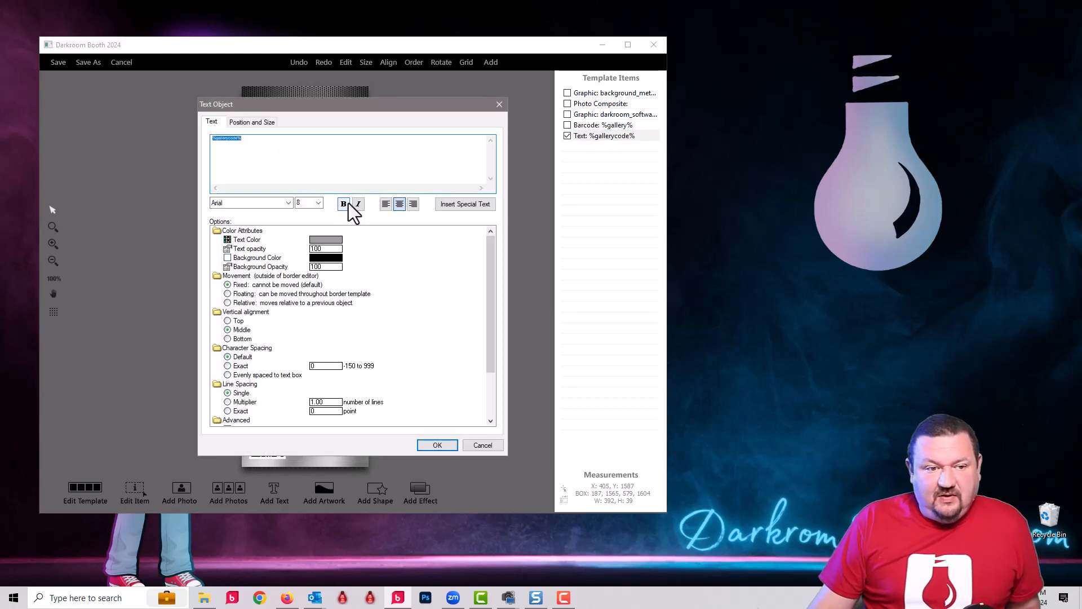
{"action": "left_click", "coordinate": [318, 202]}
{"action": "left_click", "coordinate": [306, 353]}
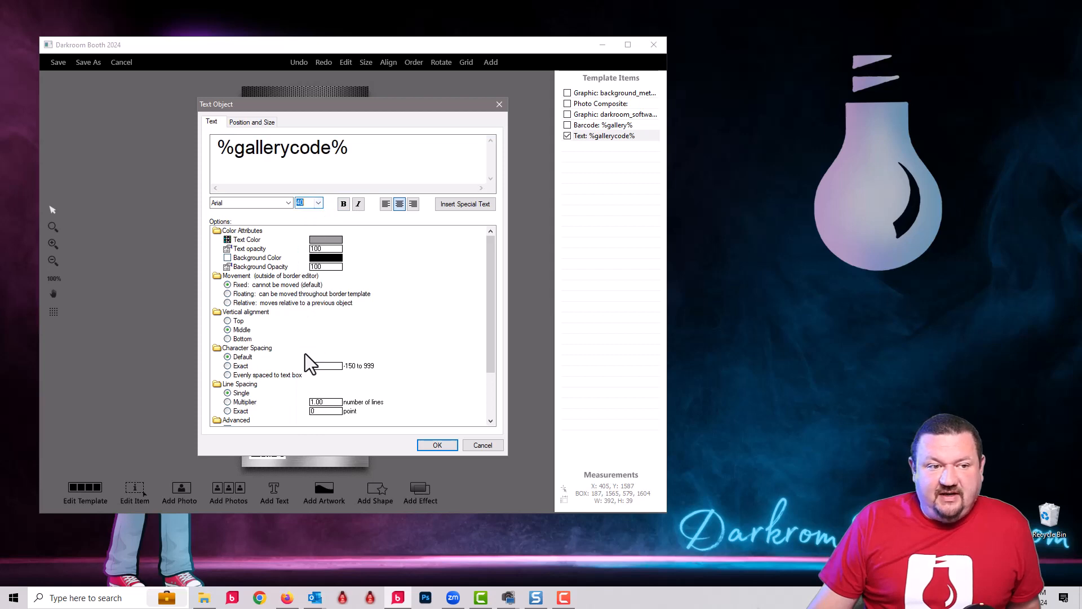
{"action": "left_click", "coordinate": [488, 445]}
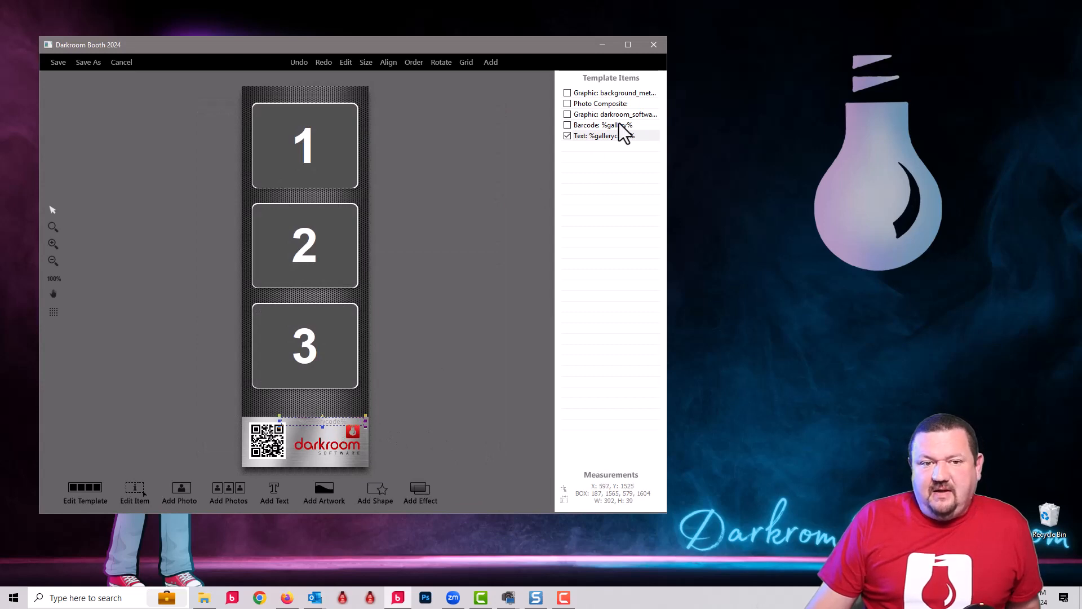
Step: Move the %gallerycode% text back behind the background graphic, and return to the output settings without saving the template
{"action": "left_click_drag", "start_coordinate": [607, 137], "coordinate": [607, 100]}
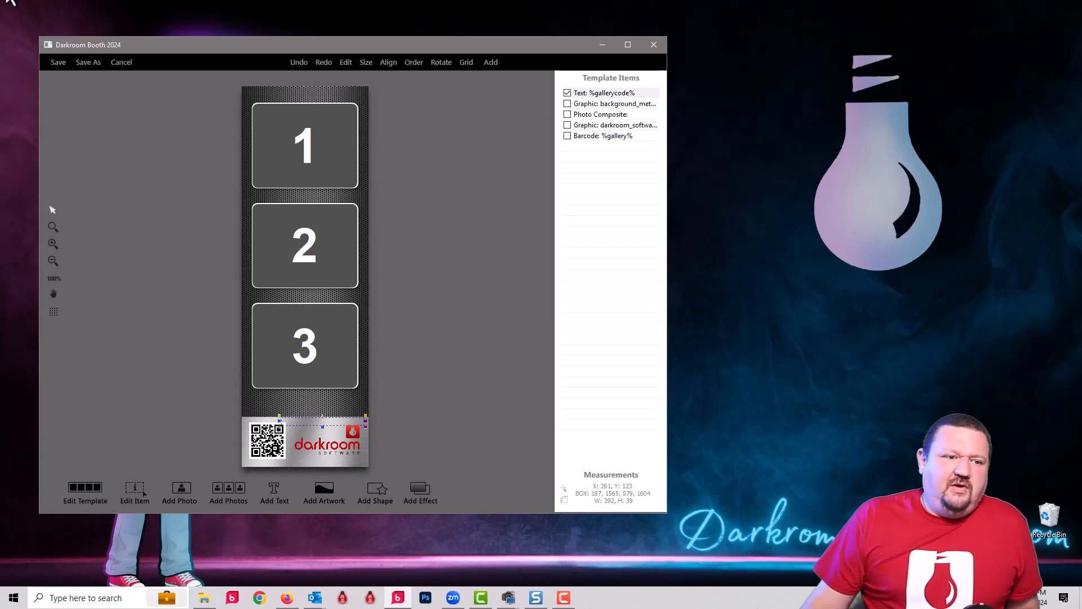
{"action": "left_click", "coordinate": [125, 62]}
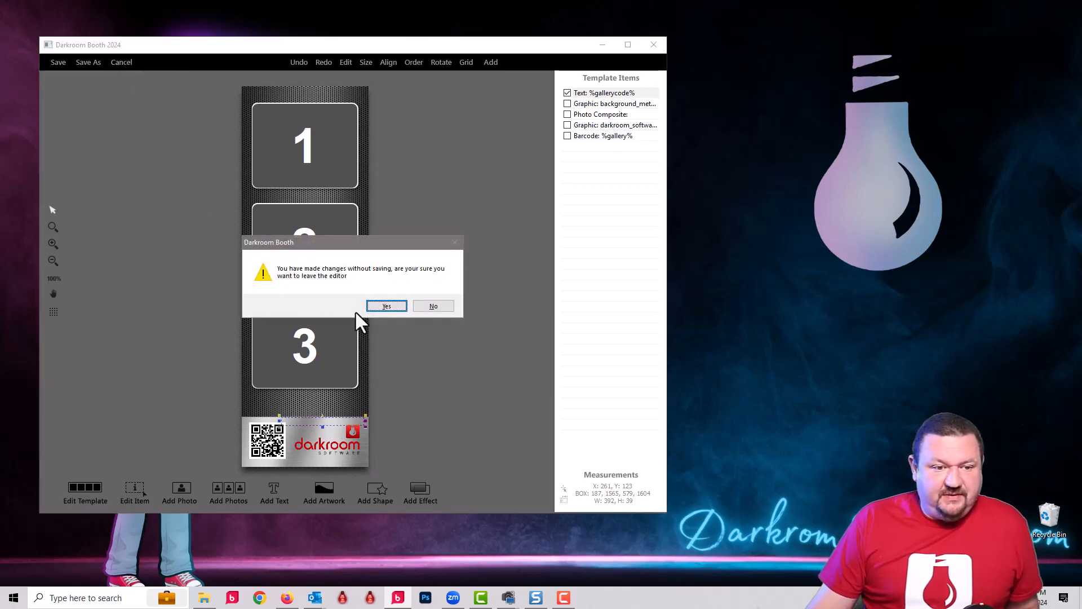
{"action": "left_click", "coordinate": [371, 307]}
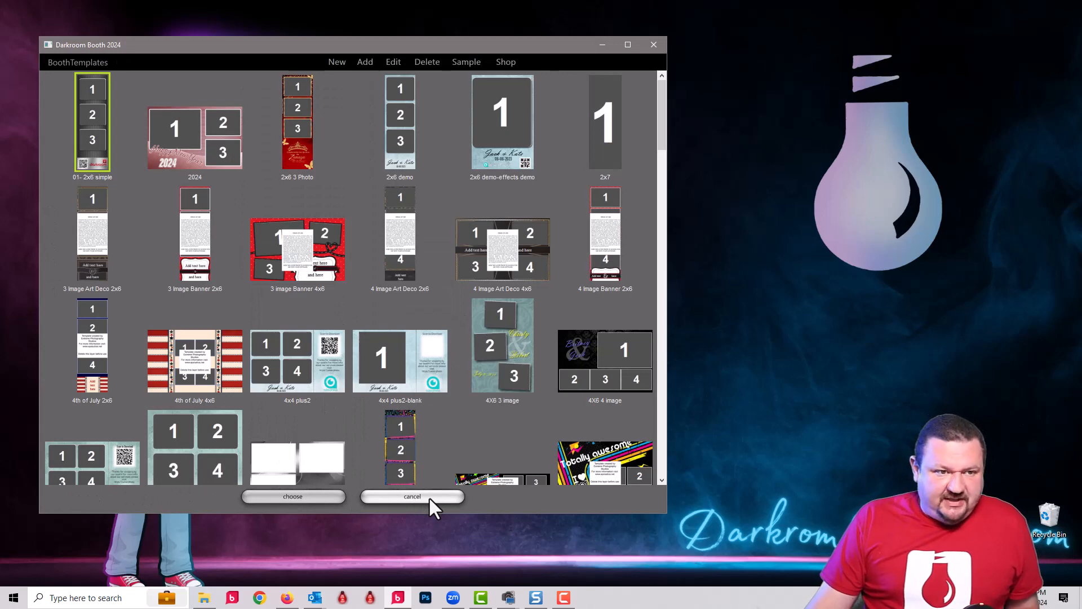
{"action": "left_click", "coordinate": [429, 496]}
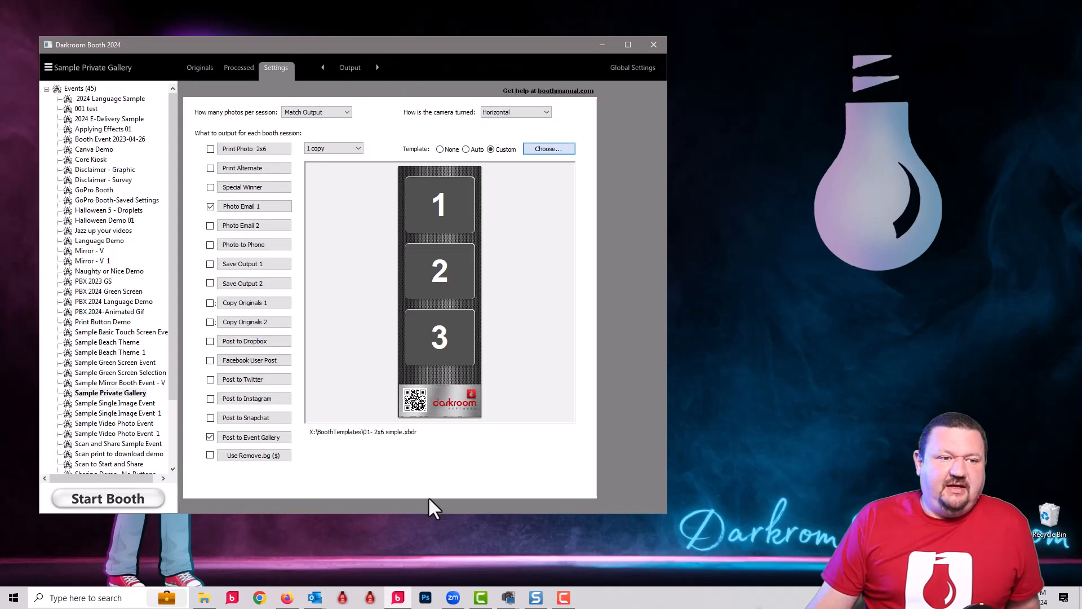
Step: Examine the custom gallery name and date in the Post to Event Gallery settings, and close them without saving
{"action": "left_click", "coordinate": [239, 439]}
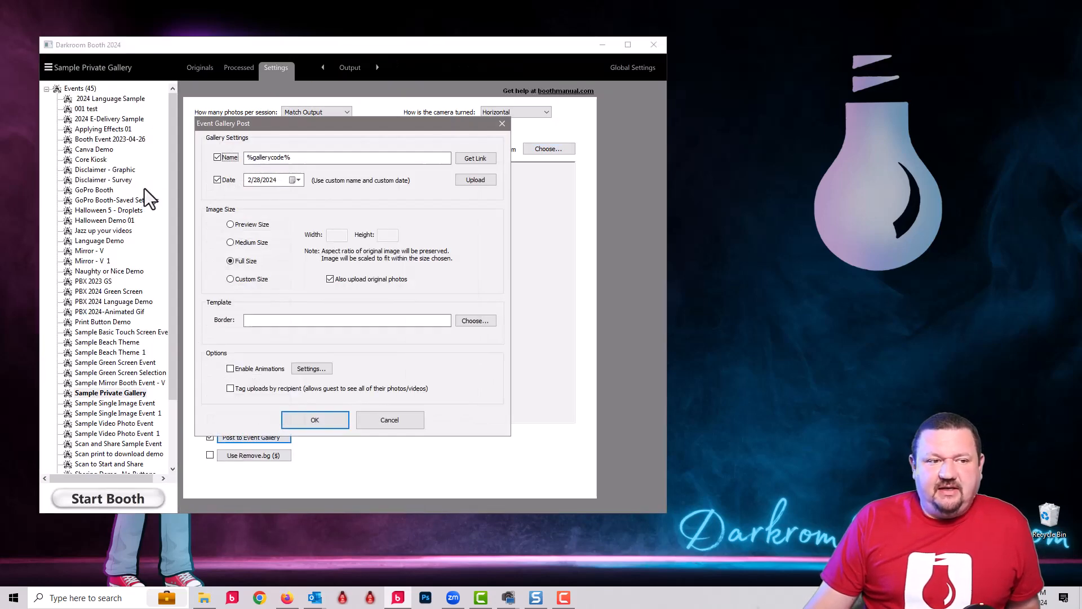
{"action": "left_click", "coordinate": [247, 158]}
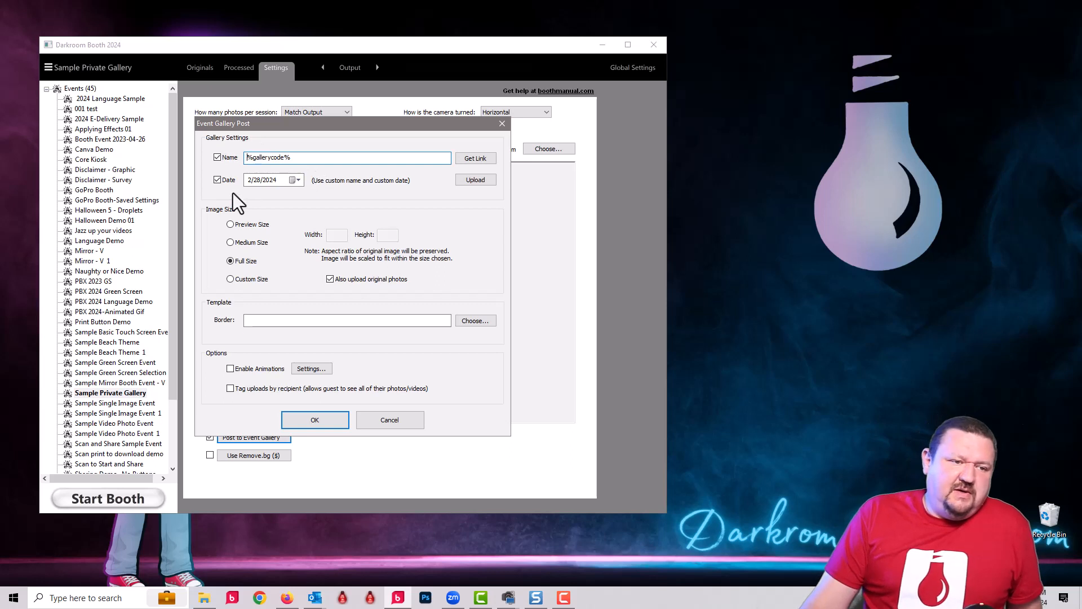
{"action": "left_click", "coordinate": [216, 179]}
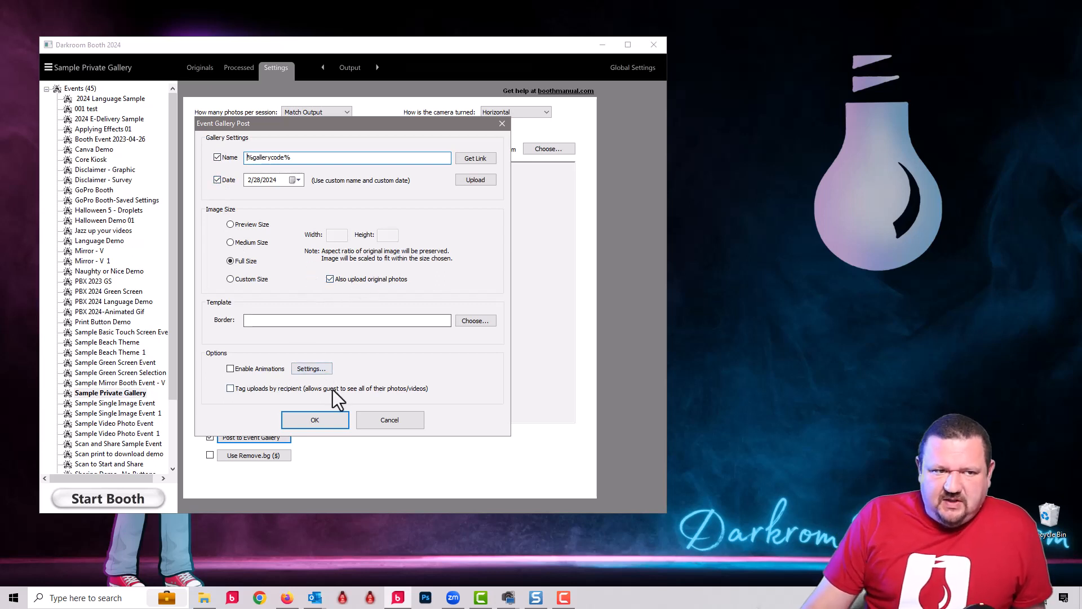
{"action": "left_click", "coordinate": [405, 420]}
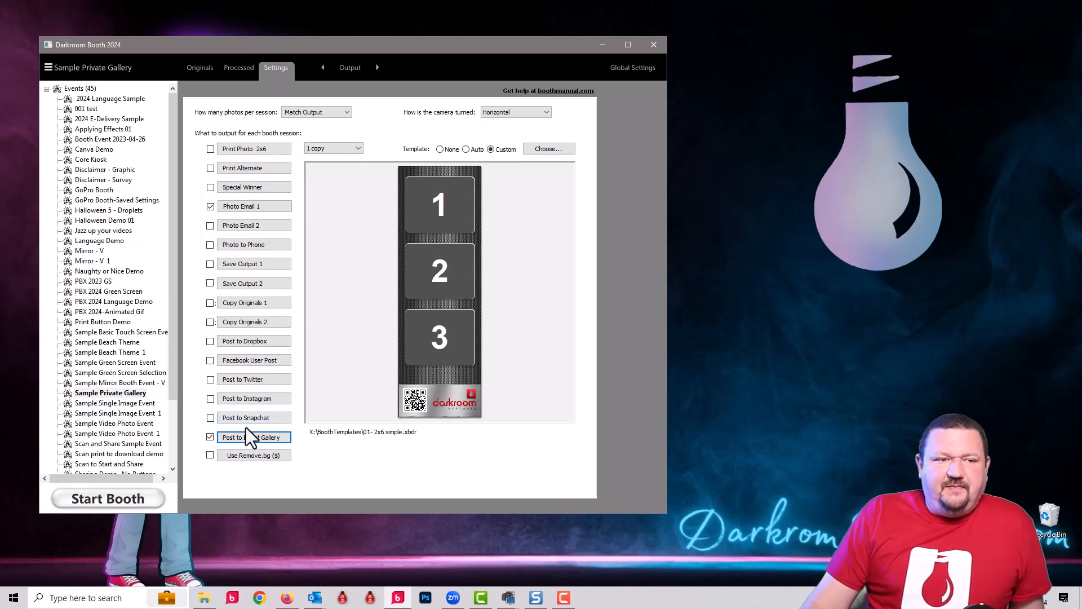
Step: Review the gallerycode template text field of the phone number question in the "Phone to EG" survey, and close the survey windows
{"action": "left_click", "coordinate": [354, 67]}
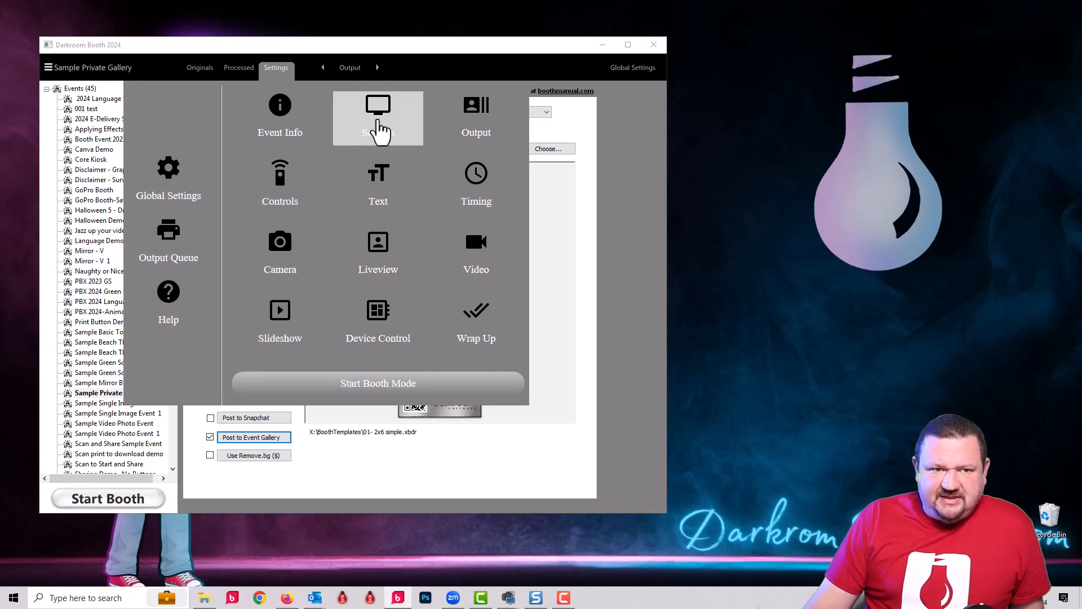
{"action": "left_click", "coordinate": [391, 191]}
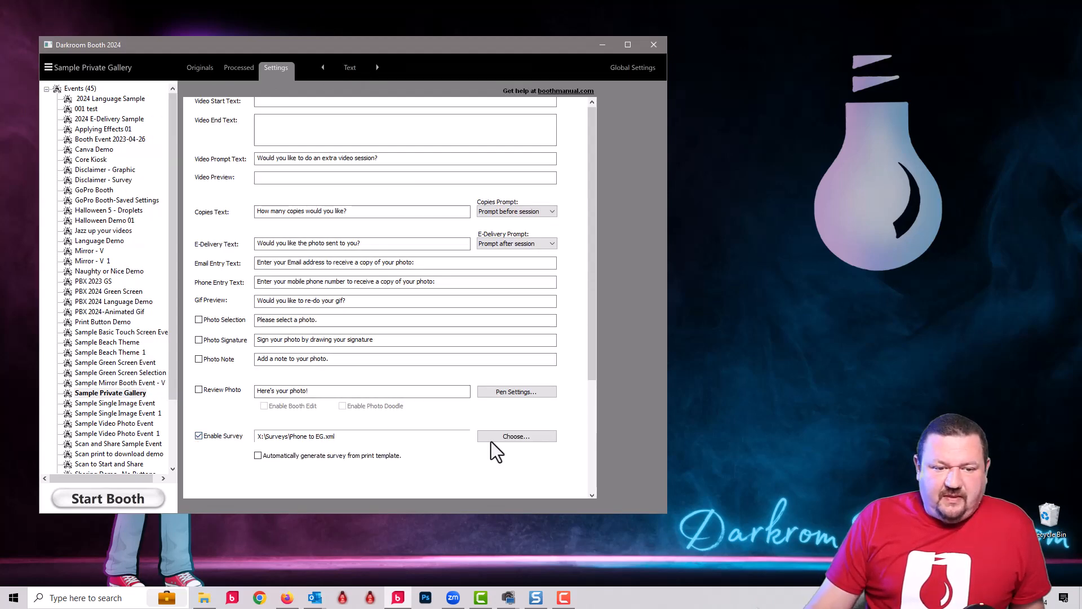
{"action": "left_click", "coordinate": [517, 439]}
{"action": "left_click", "coordinate": [218, 373]}
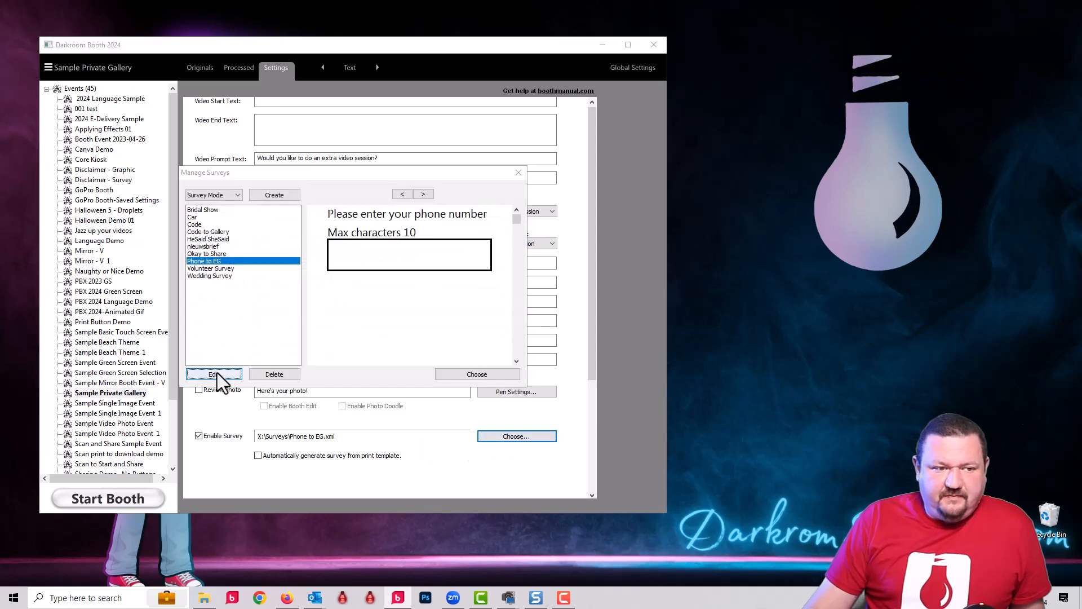
{"action": "left_click", "coordinate": [241, 86]}
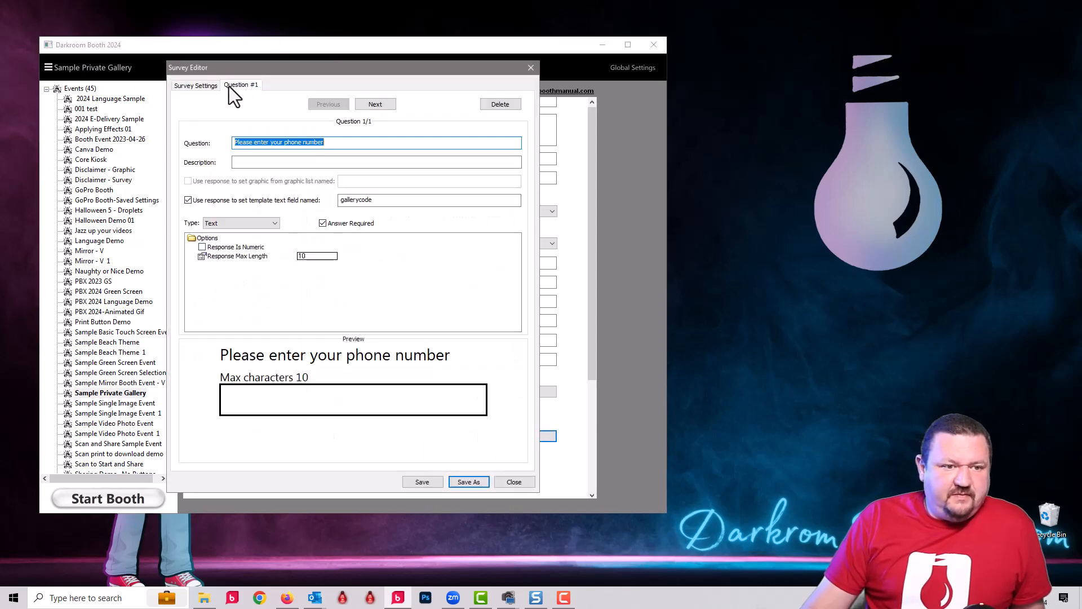
{"action": "left_click", "coordinate": [388, 201]}
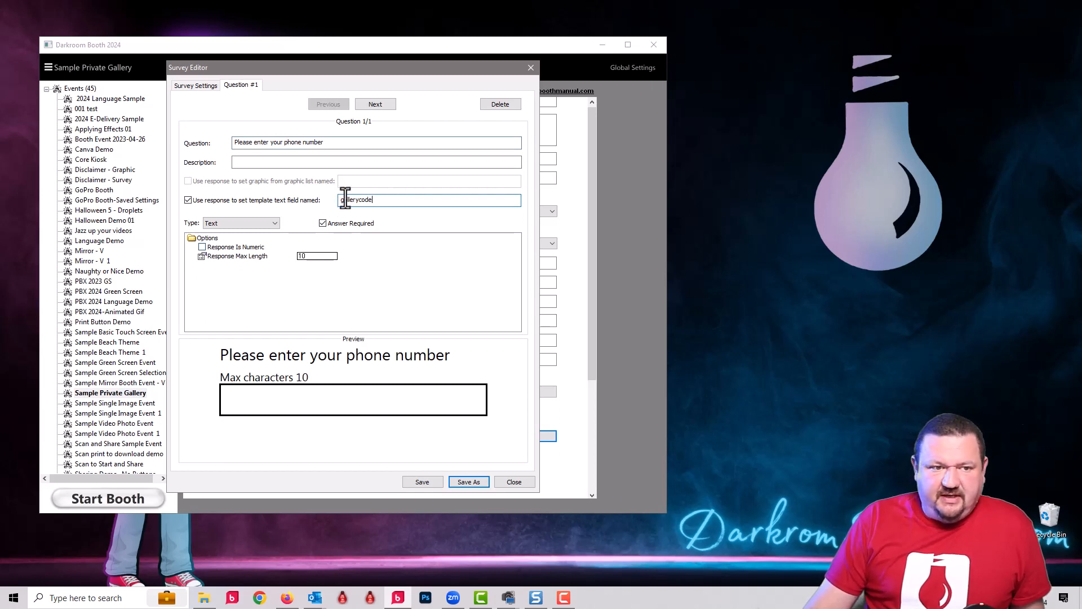
{"action": "left_click", "coordinate": [531, 67]}
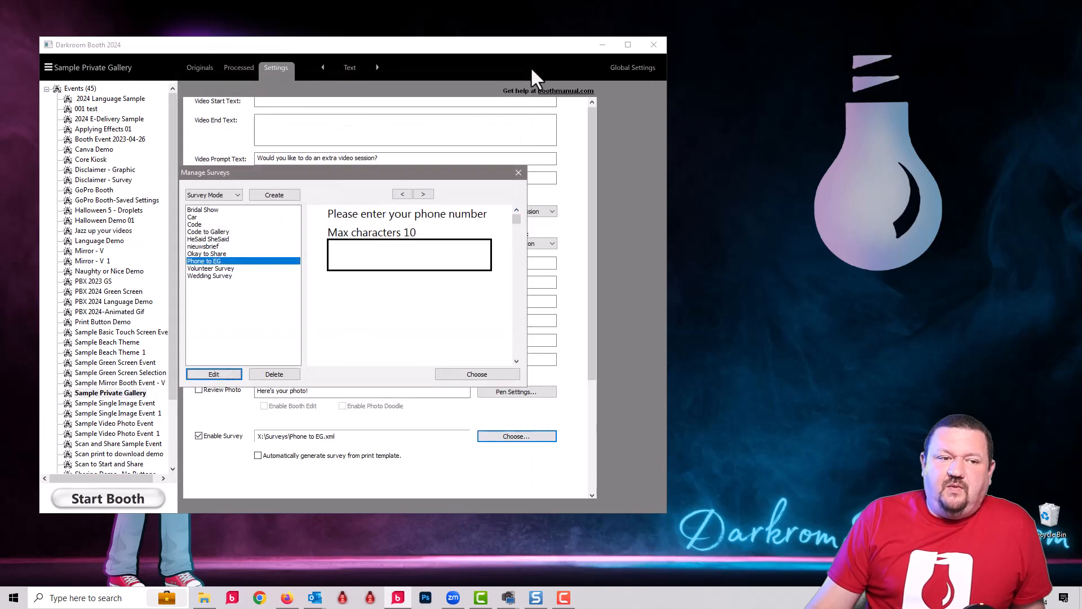
{"action": "left_click", "coordinate": [518, 173]}
Step: Check the %gallerycode% text item in the output template "01- 2x6 simple", and return to the output settings without saving
{"action": "left_click", "coordinate": [348, 68]}
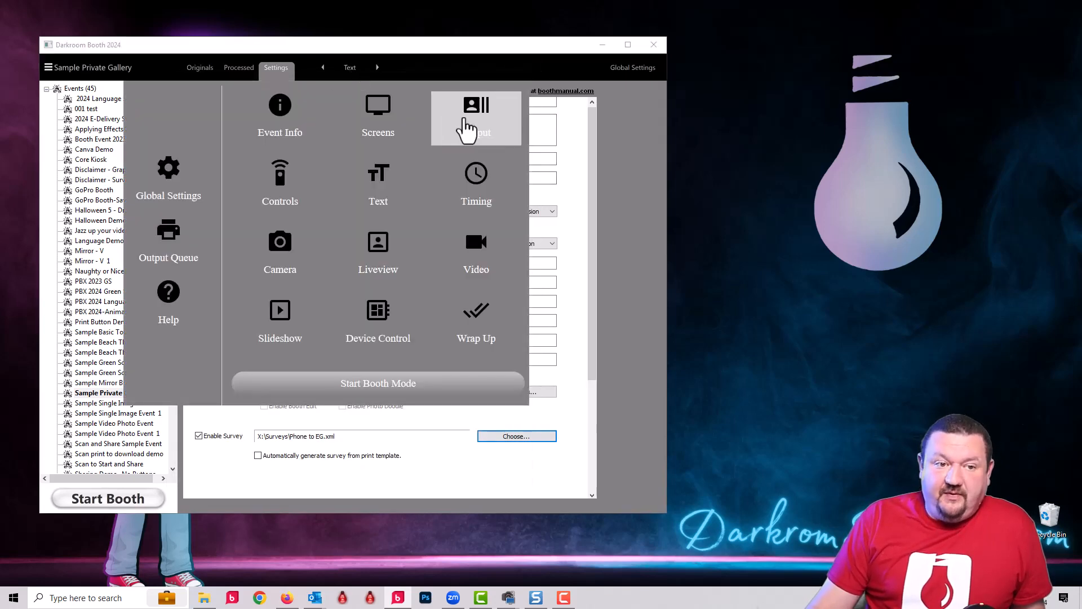
{"action": "left_click", "coordinate": [465, 130]}
{"action": "left_click", "coordinate": [549, 149]}
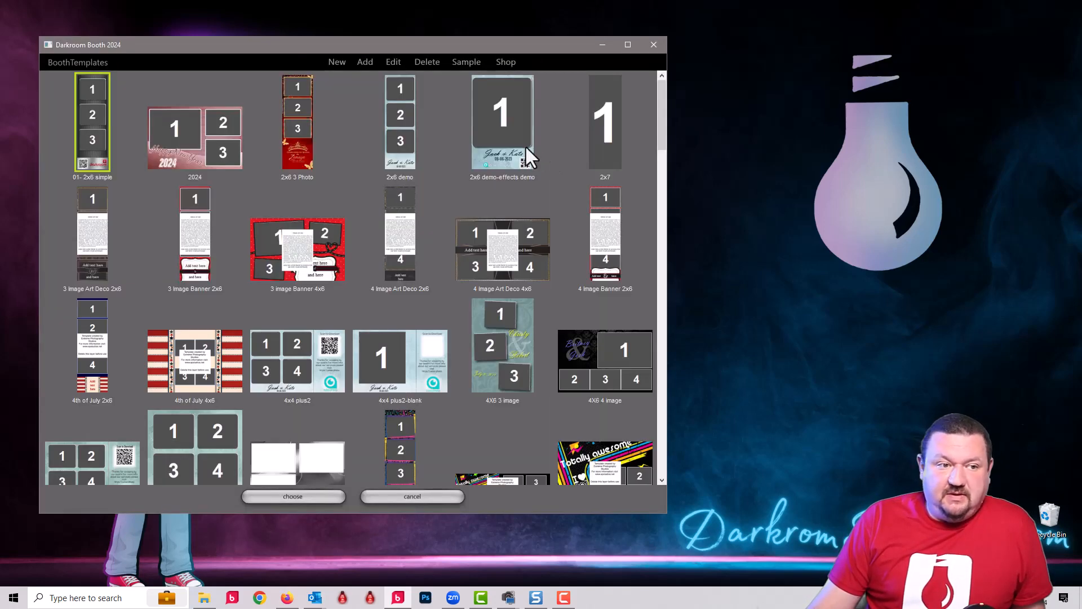
{"action": "double_click", "coordinate": [91, 93]}
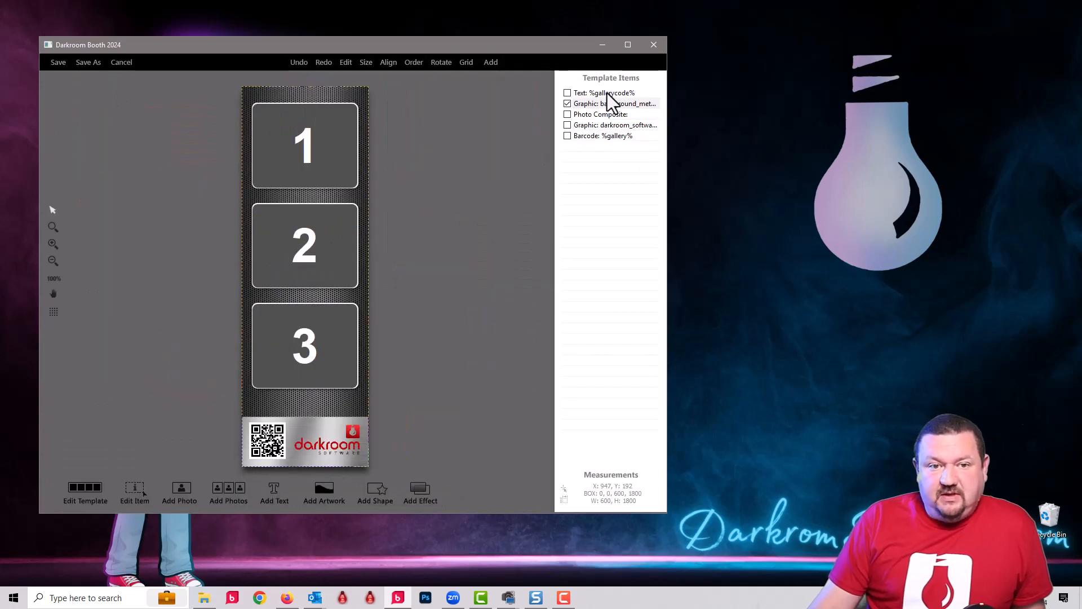
{"action": "left_click", "coordinate": [595, 94]}
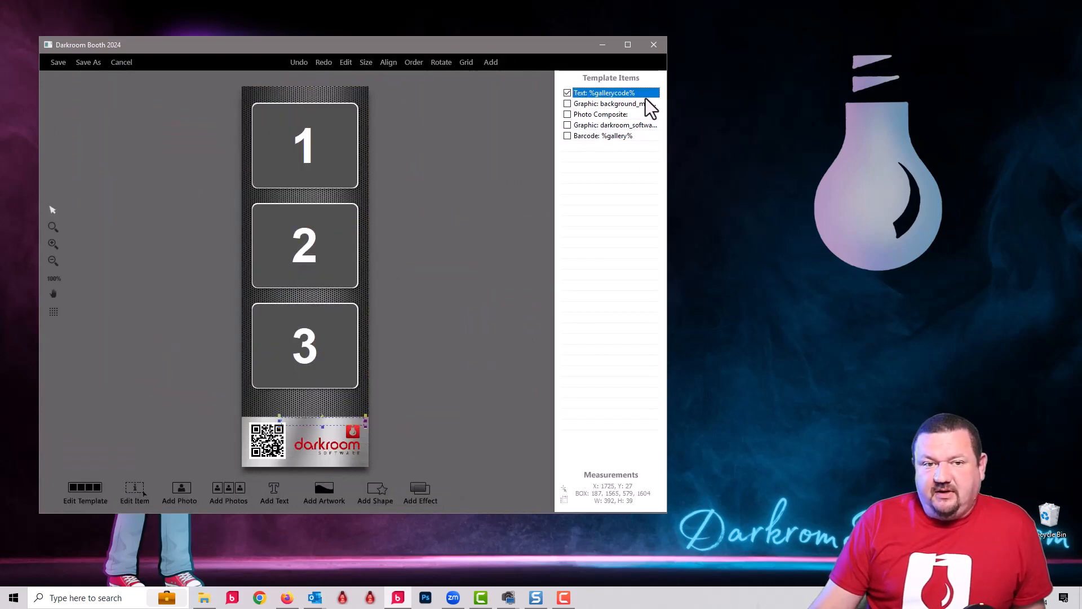
{"action": "left_click", "coordinate": [121, 62]}
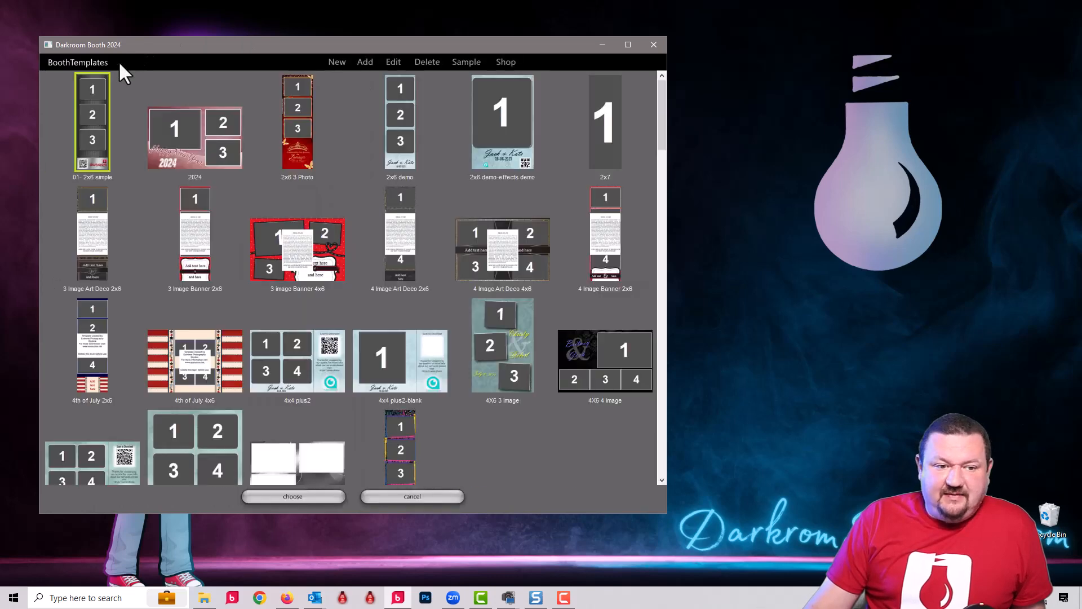
{"action": "left_click", "coordinate": [415, 496]}
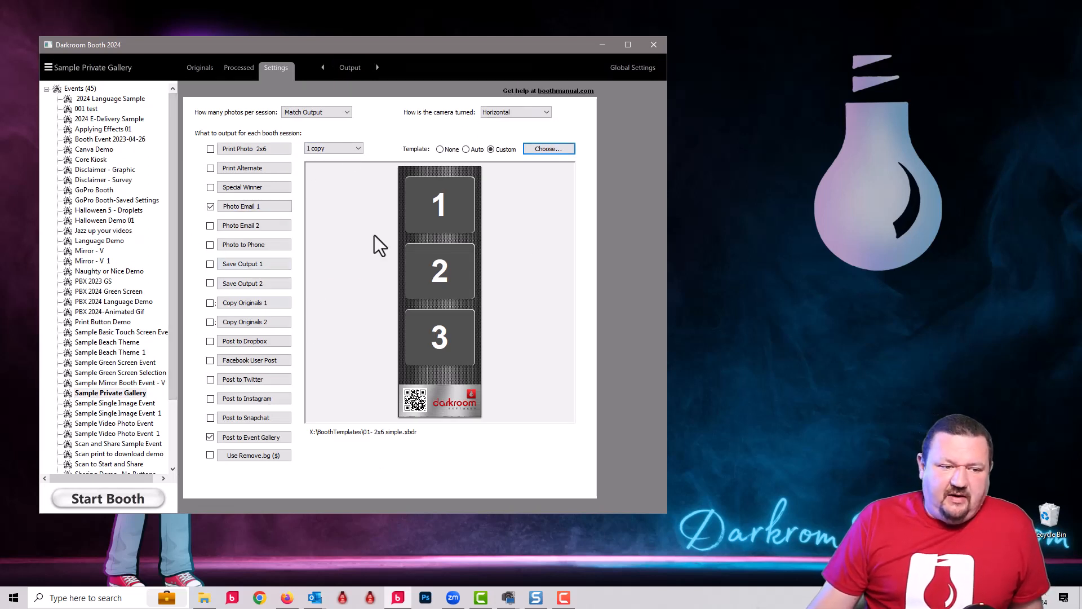
Step: Recheck the %gallerycode% gallery name in the Post to Event Gallery settings, leaving the settings unsaved
{"action": "left_click", "coordinate": [279, 437]}
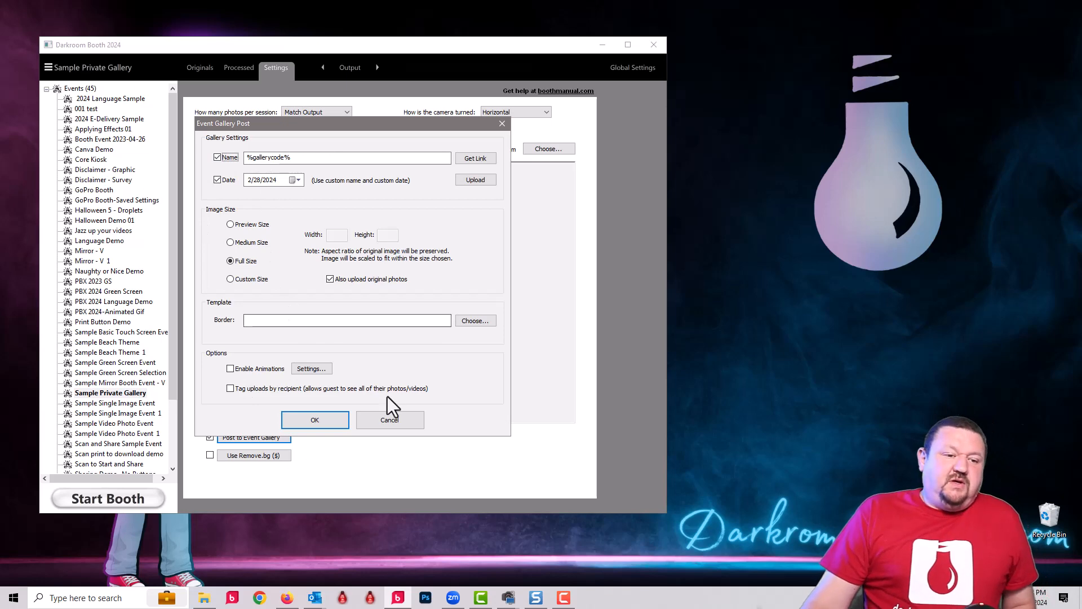
{"action": "left_click", "coordinate": [384, 421]}
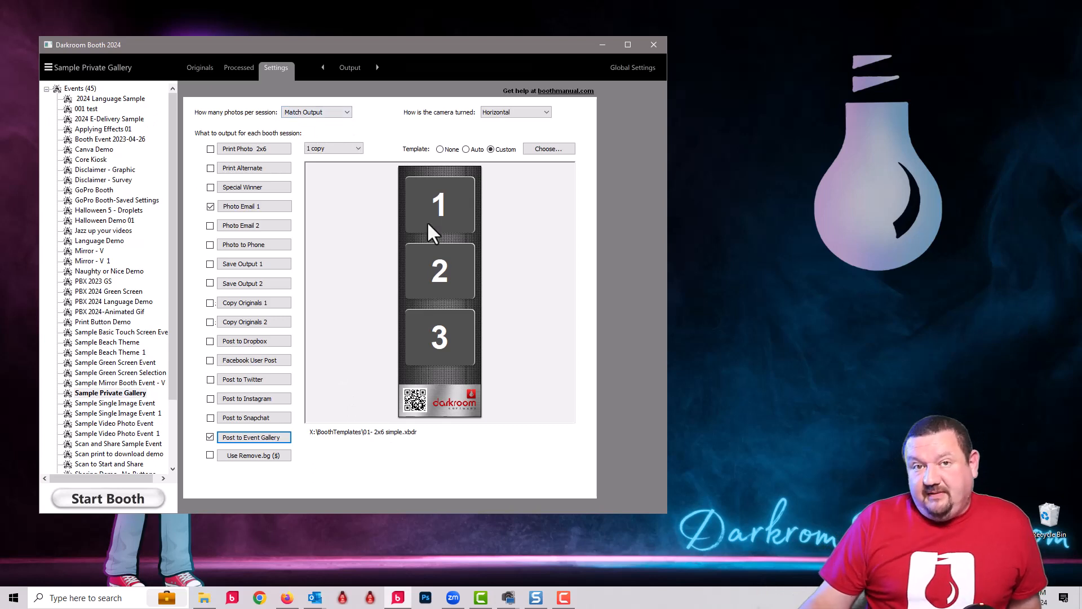
{"action": "left_click", "coordinate": [275, 440]}
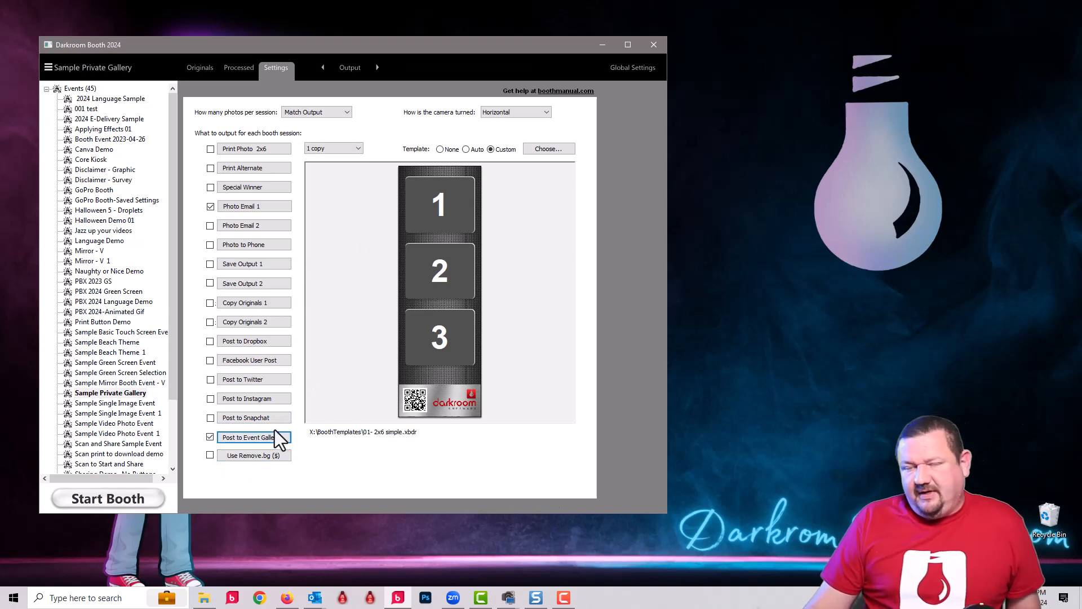